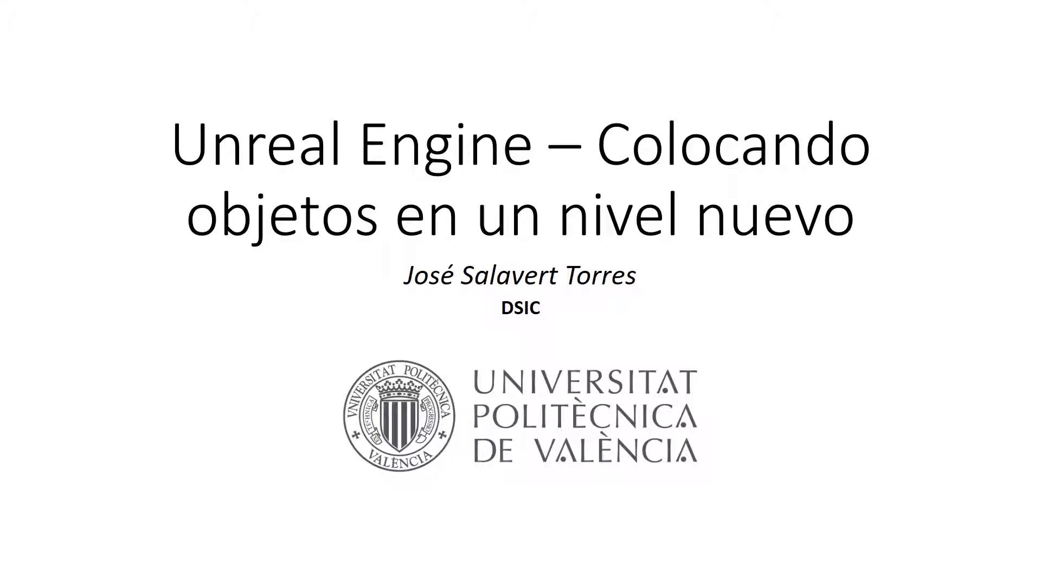
# Step: Advance past the learning outcomes slide to the 'Tabla de contenidos' slide
pyautogui.press('Right')
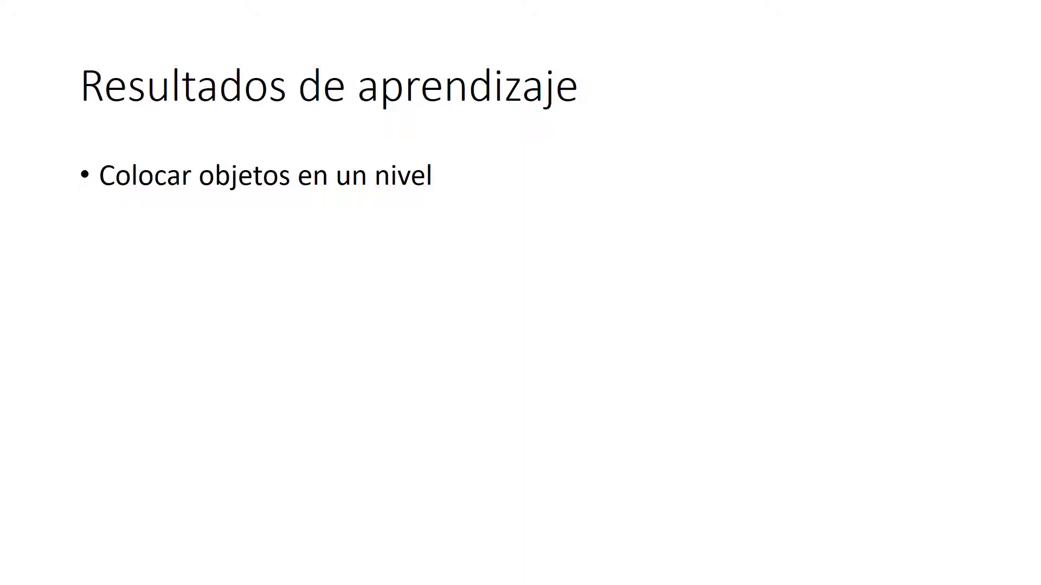
pyautogui.press('Right')
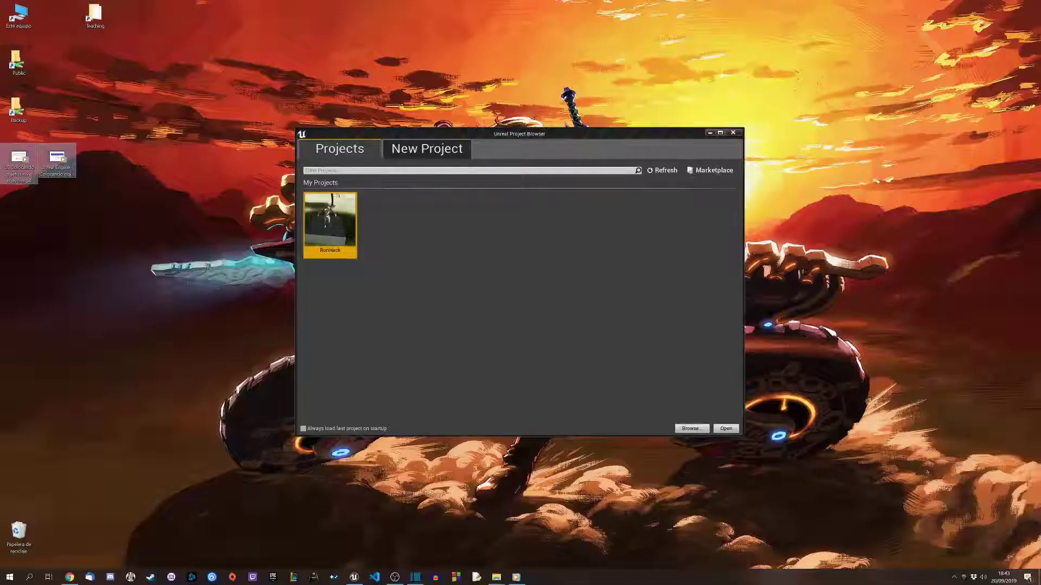
# Step: Create a new Blank Blueprint project with starter content included
pyautogui.click(436, 154)
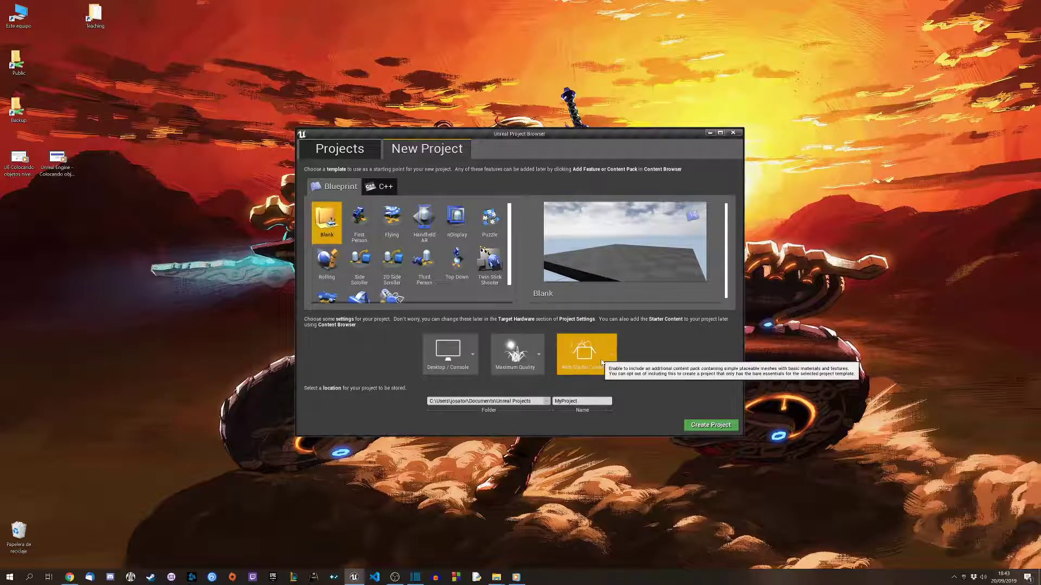
pyautogui.click(602, 362)
pyautogui.click(633, 399)
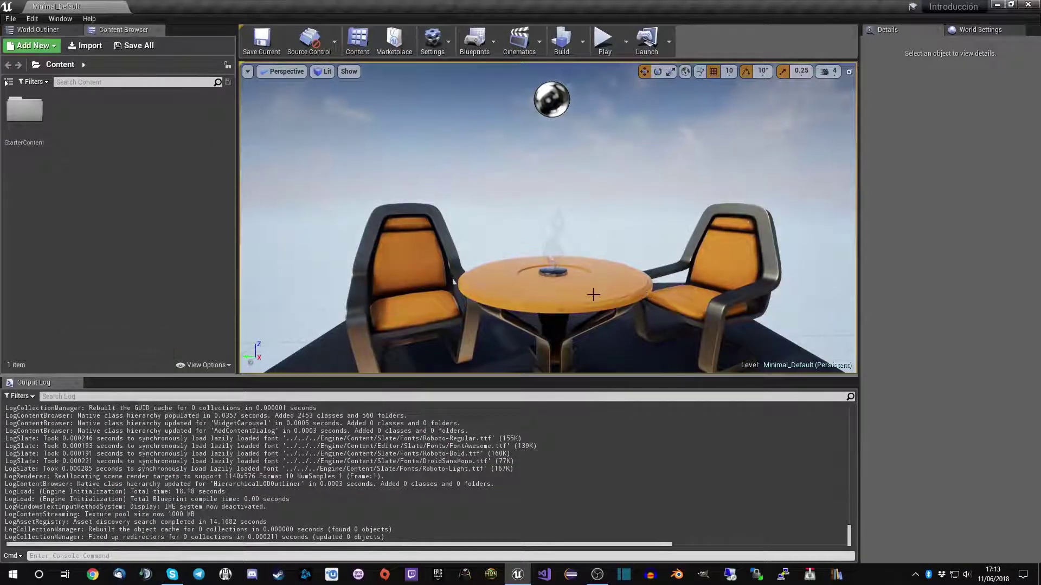
pyautogui.scroll(-5, 595, 291)
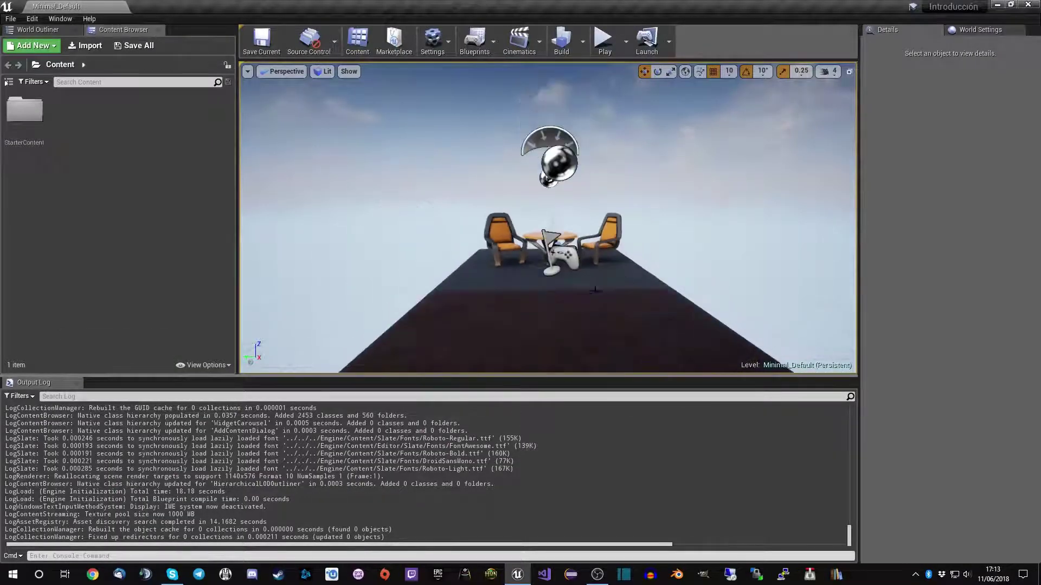
pyautogui.moveTo(595, 292)
pyautogui.mouseDown(button='right')
pyautogui.moveTo(380, 287)
pyautogui.moveTo(347, 271)
pyautogui.moveTo(676, 260)
pyautogui.moveTo(596, 304)
pyautogui.moveTo(548, 217)
pyautogui.moveTo(548, 239)
pyautogui.mouseUp(button='right')
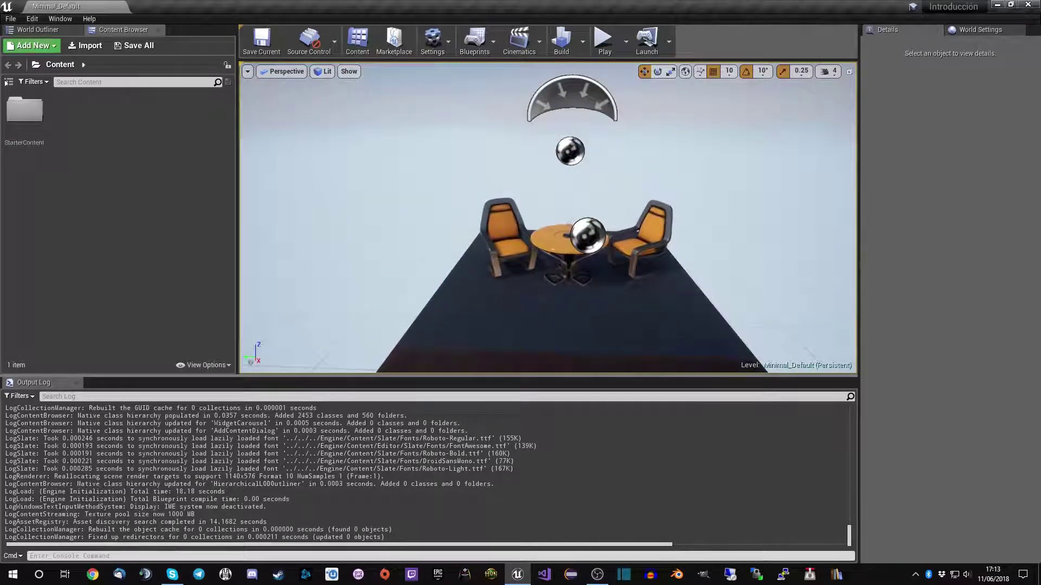
pyautogui.scroll(3, 551, 282)
pyautogui.scroll(-3, 552, 283)
pyautogui.scroll(2, 552, 265)
pyautogui.scroll(3, 558, 267)
pyautogui.scroll(-4, 561, 273)
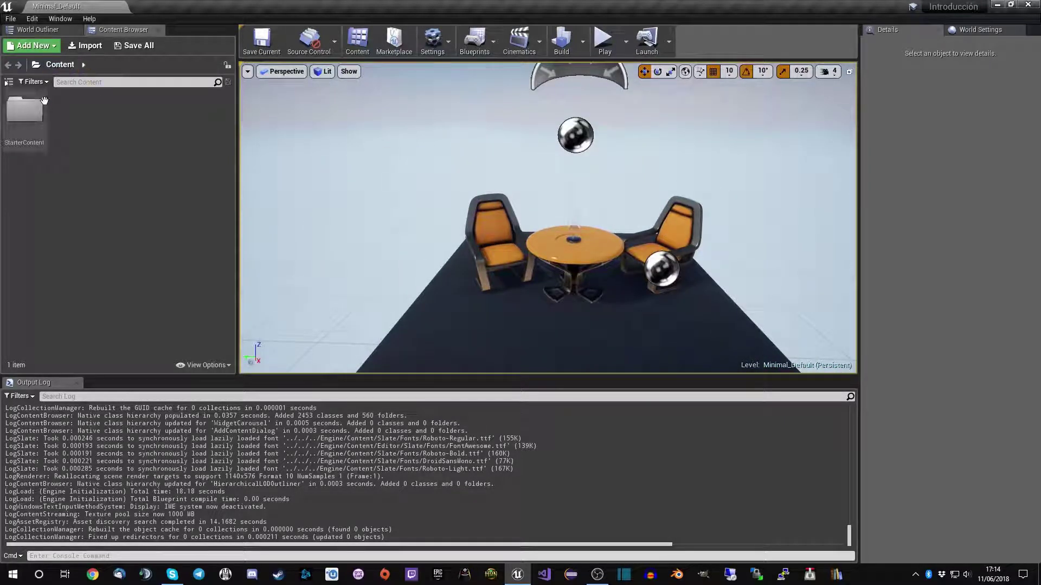
# Step: Create a Maps folder in the Content Browser and open it
pyautogui.click(71, 64)
pyautogui.rightClick(68, 133)
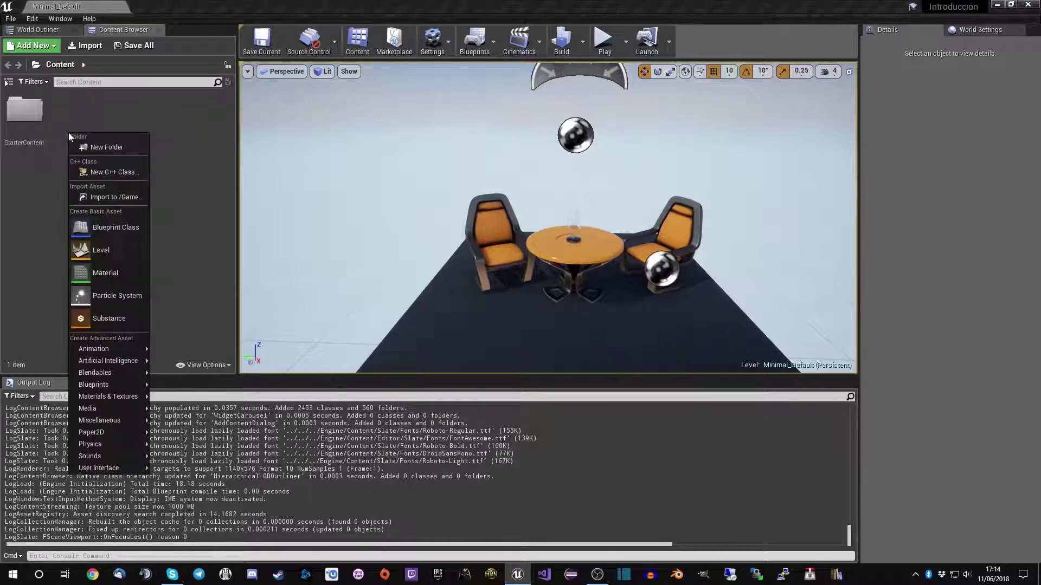
pyautogui.click(104, 150)
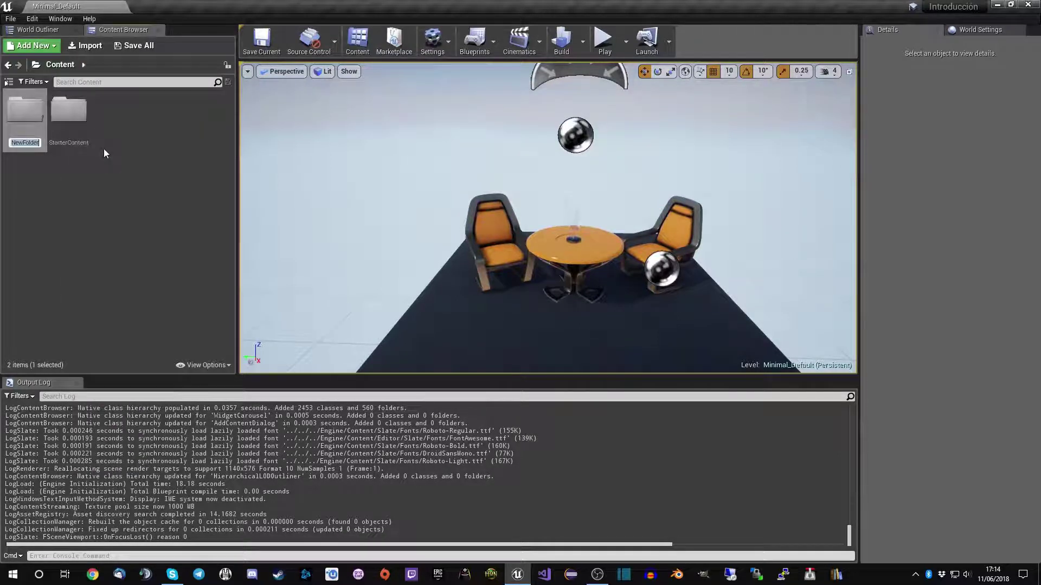
pyautogui.write('Materials')
pyautogui.press('Return')
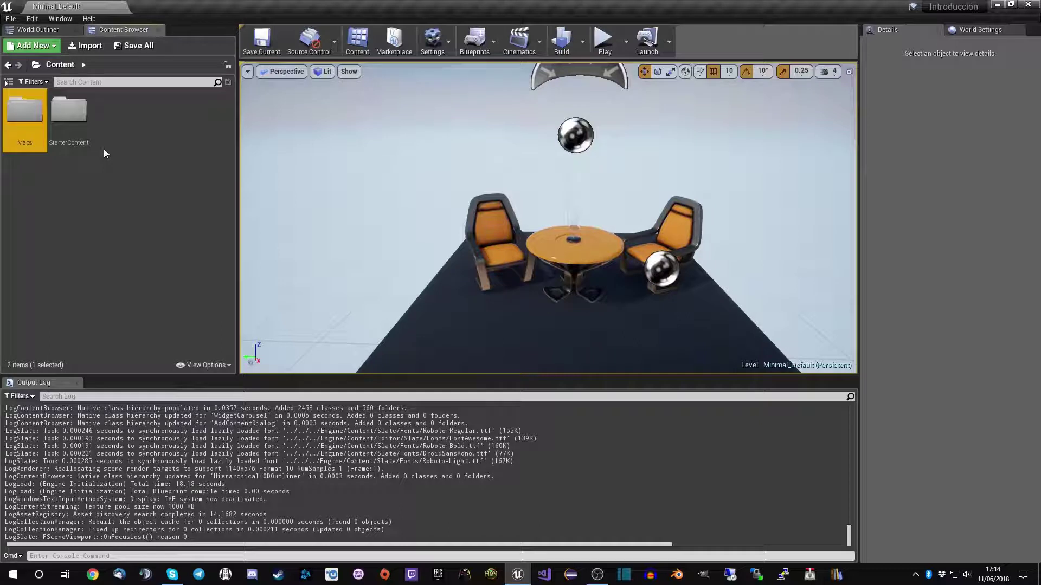
pyautogui.doubleClick(23, 118)
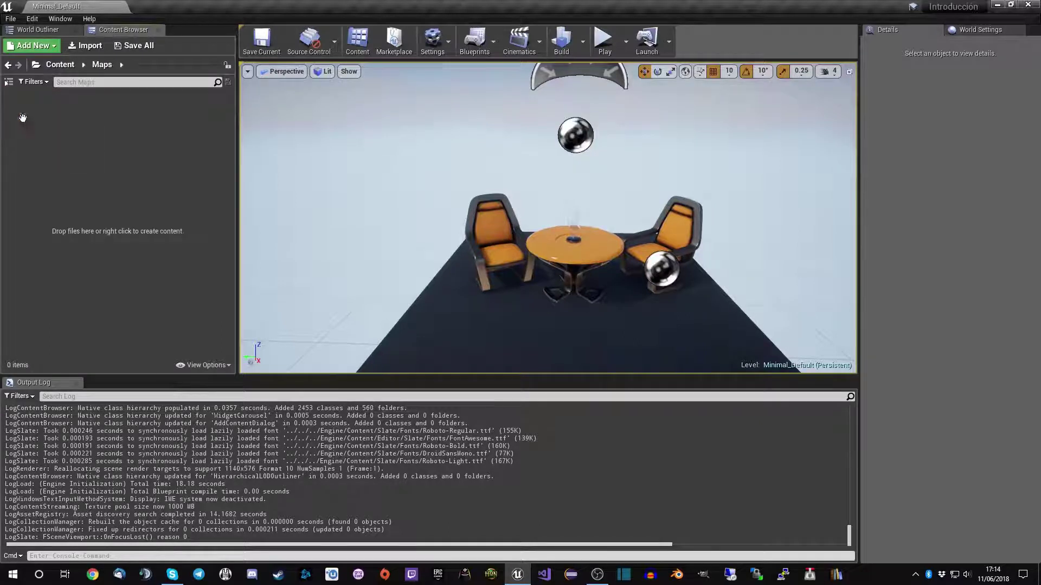
# Step: Start a new level from the Default template
pyautogui.rightClick(51, 157)
pyautogui.click(10, 19)
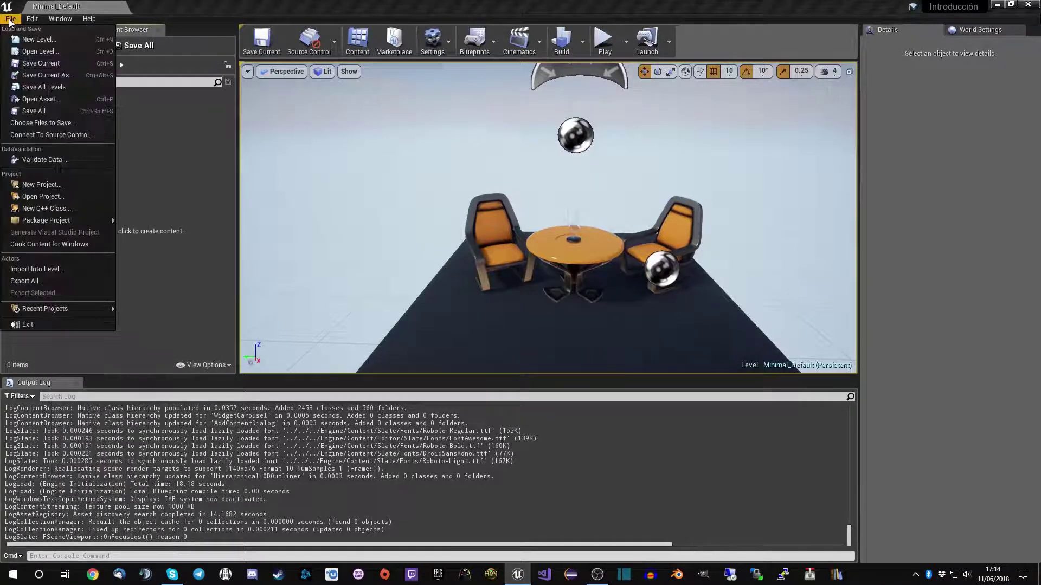
pyautogui.click(38, 40)
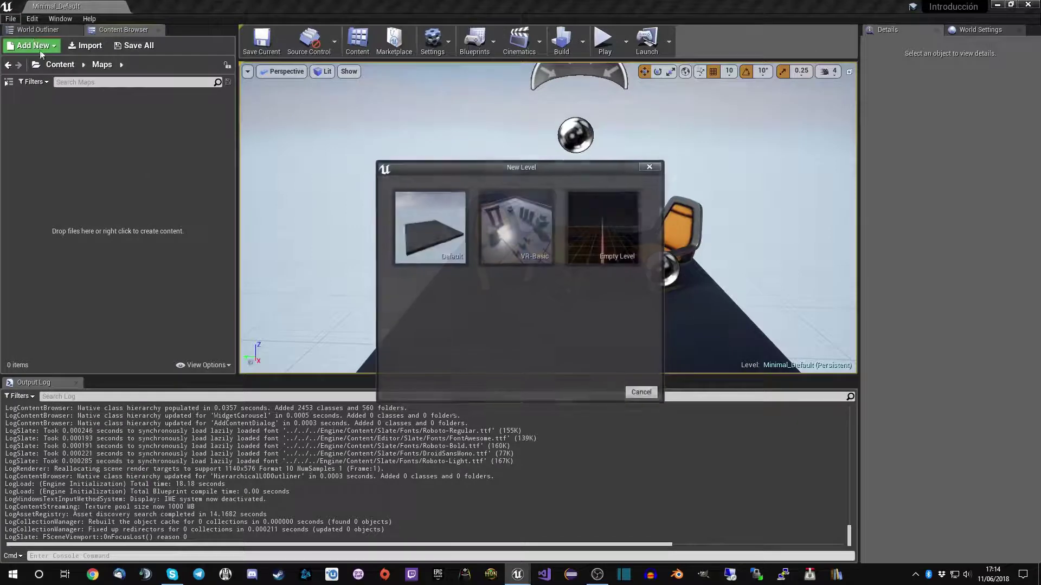
pyautogui.click(443, 241)
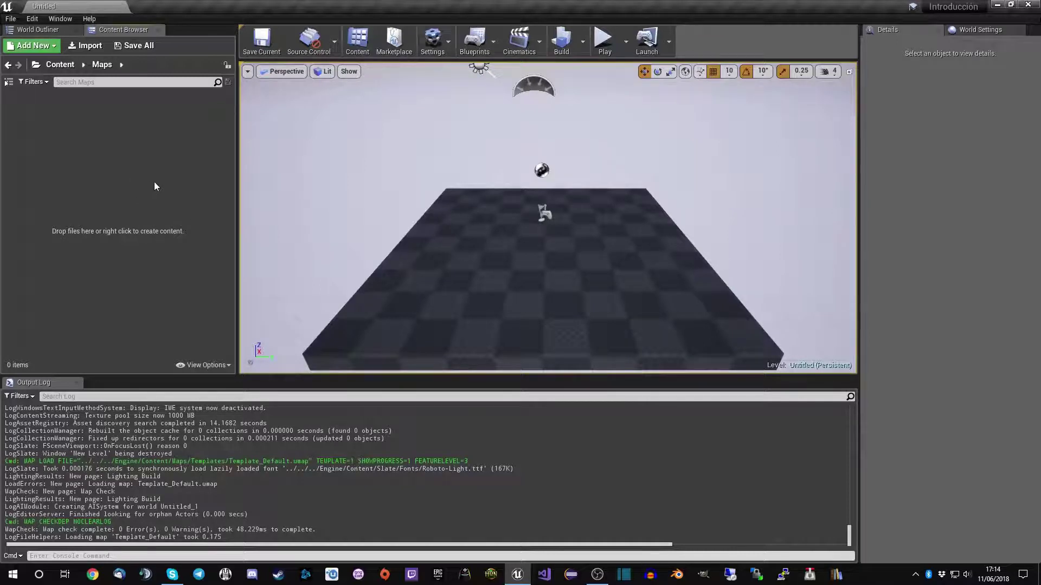
# Step: In the World Outliner, inspect the Atmospheric Fog, Floor and Light Source actors
pyautogui.click(47, 30)
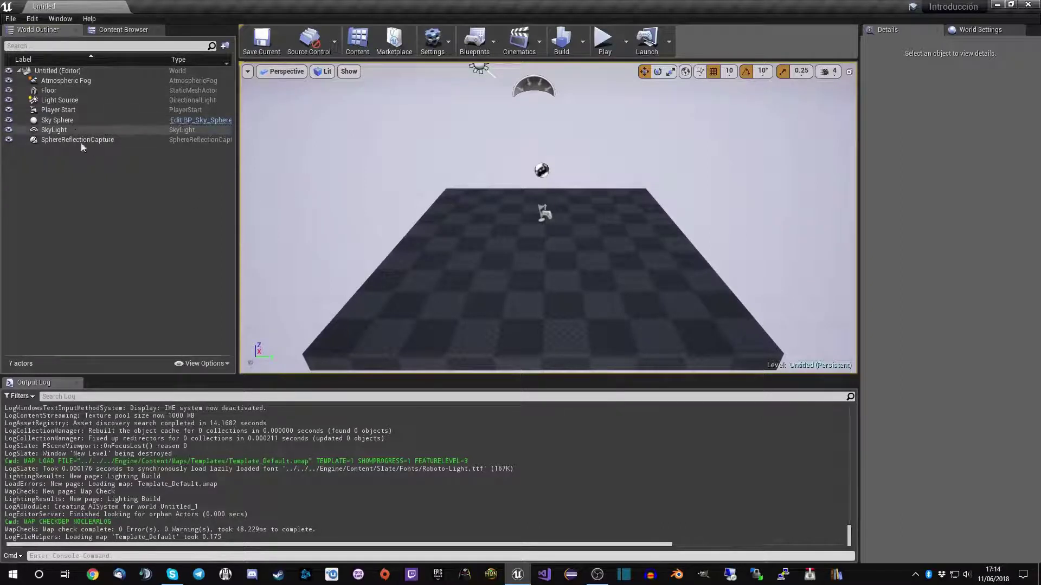
pyautogui.click(109, 82)
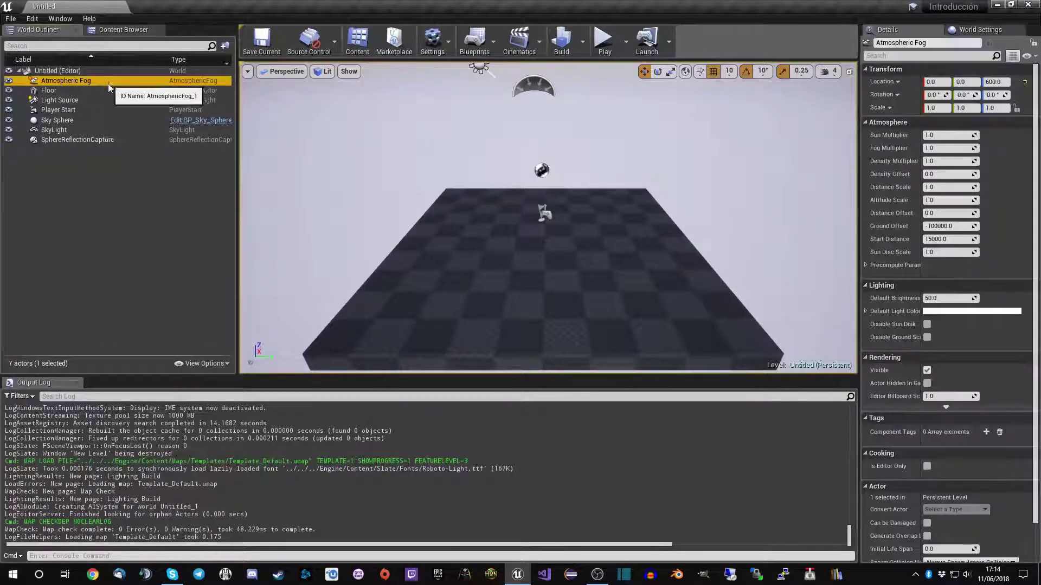
pyautogui.scroll(-3, 499, 174)
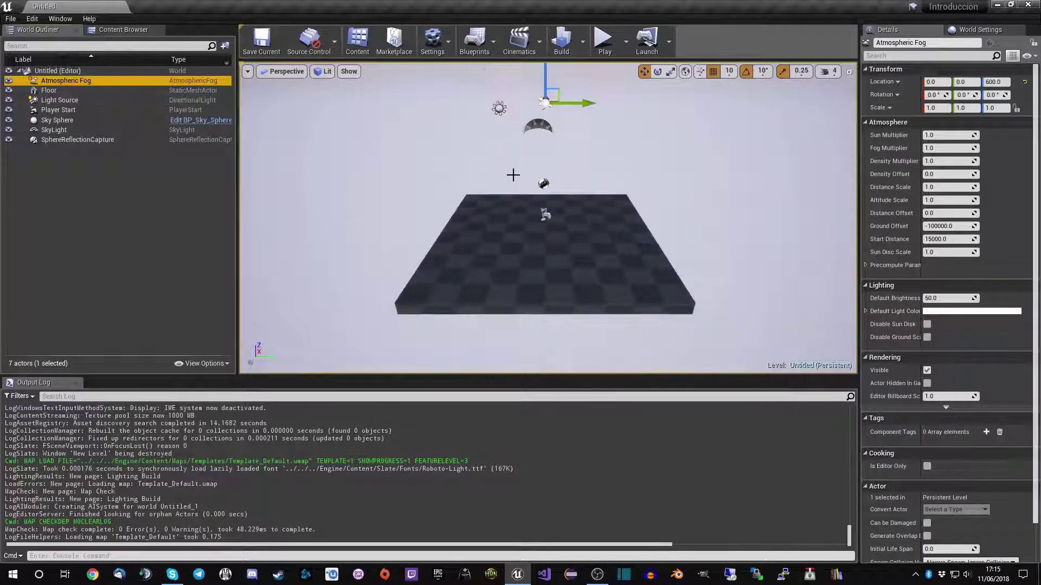
pyautogui.moveTo(611, 158)
pyautogui.keyDown('alt'); pyautogui.mouseDown()
pyautogui.moveTo(510, 163)
pyautogui.moveTo(564, 162)
pyautogui.mouseUp(); pyautogui.keyUp('alt')
pyautogui.click(65, 92)
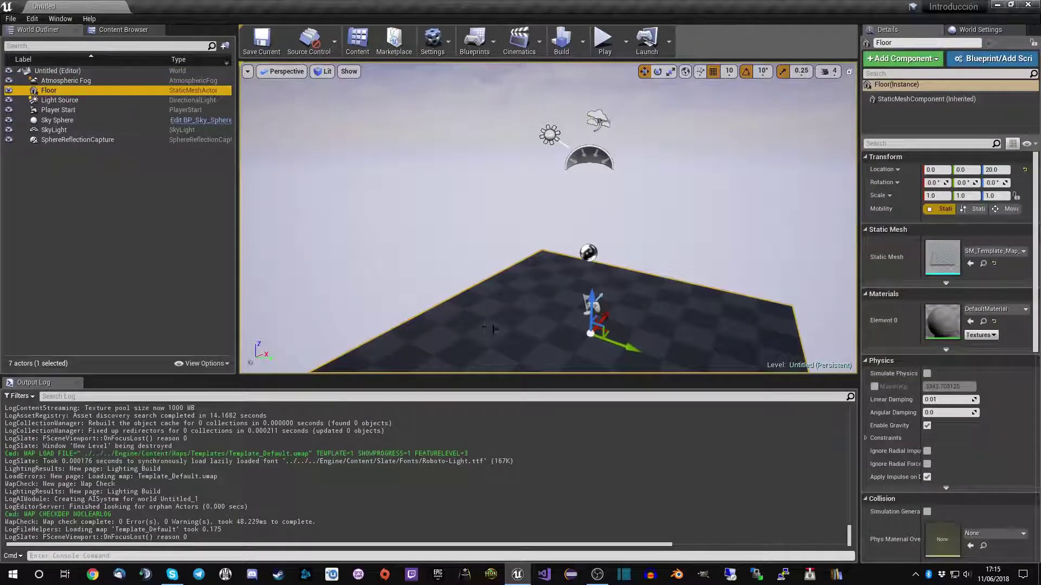
pyautogui.keyDown('alt'); pyautogui.moveTo(542, 217); pyautogui.dragTo(488, 216); pyautogui.keyUp('alt')
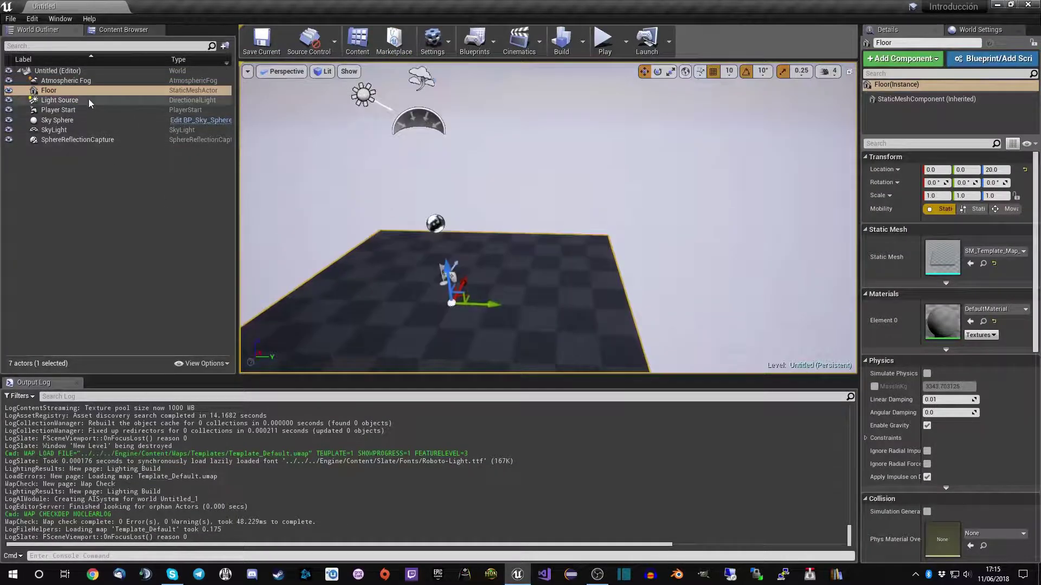
pyautogui.click(88, 99)
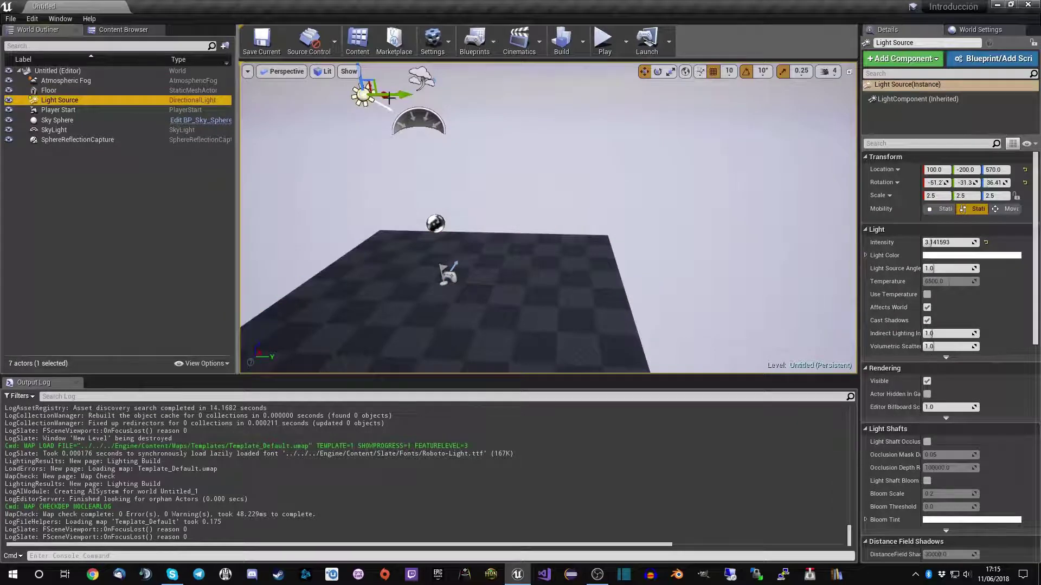
# Step: Inspect the Player Start, Sky Sphere, SkyLight and SphereReflectionCapture actors
pyautogui.click(86, 111)
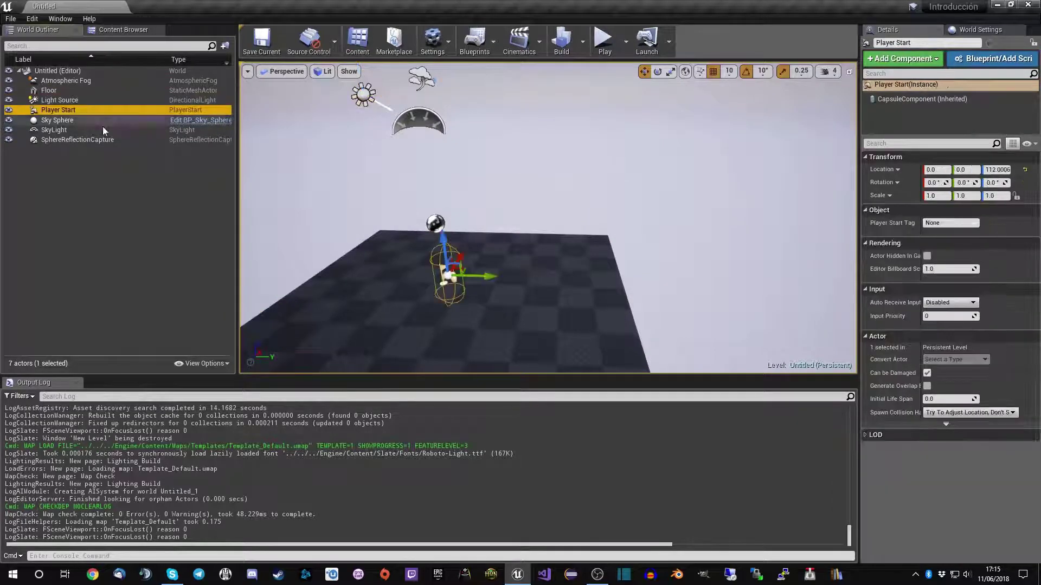
pyautogui.click(98, 120)
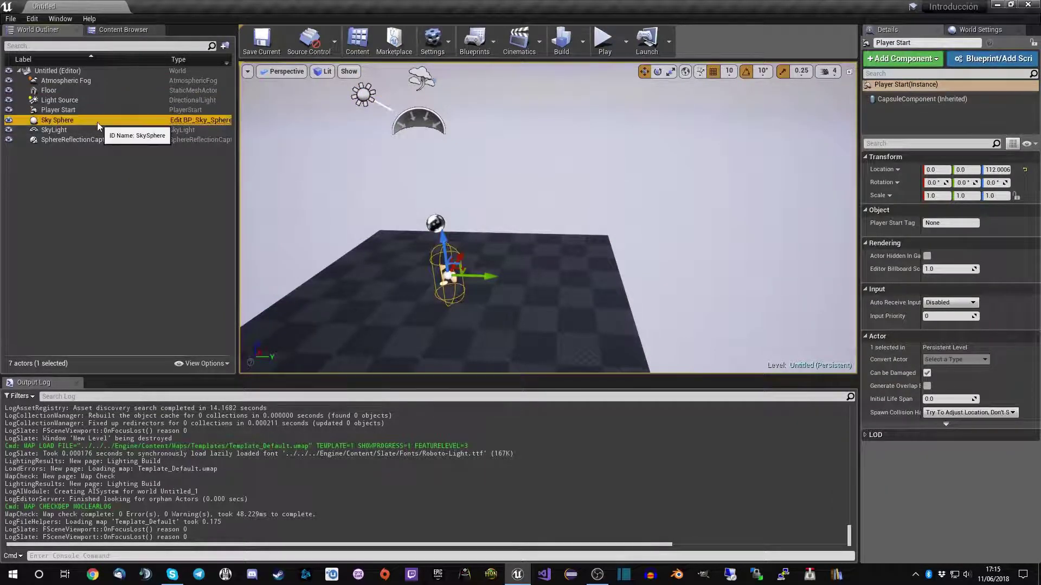
pyautogui.press('f')
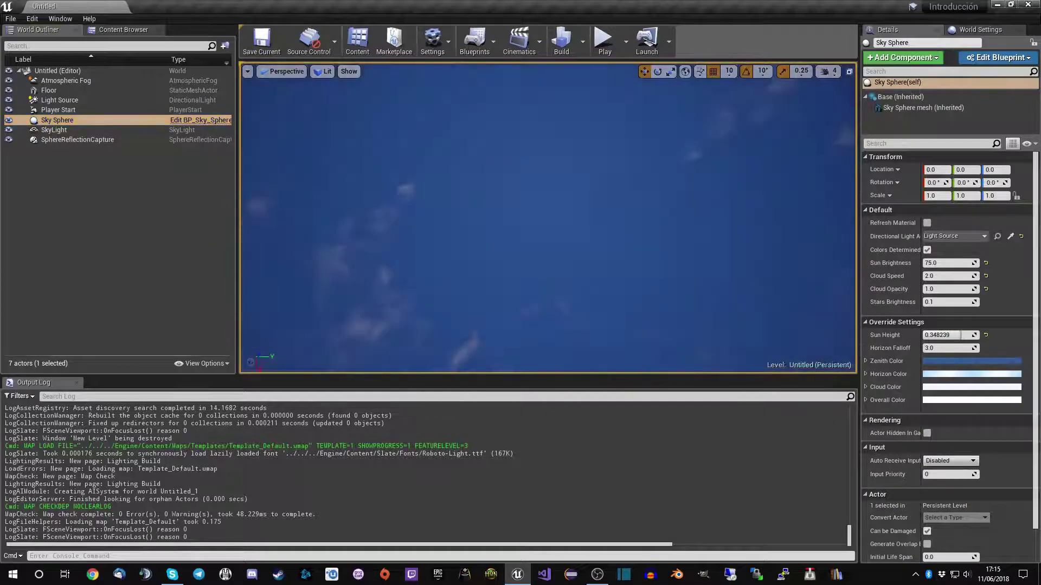
pyautogui.moveTo(495, 222); pyautogui.dragTo(495, 222, button='right')
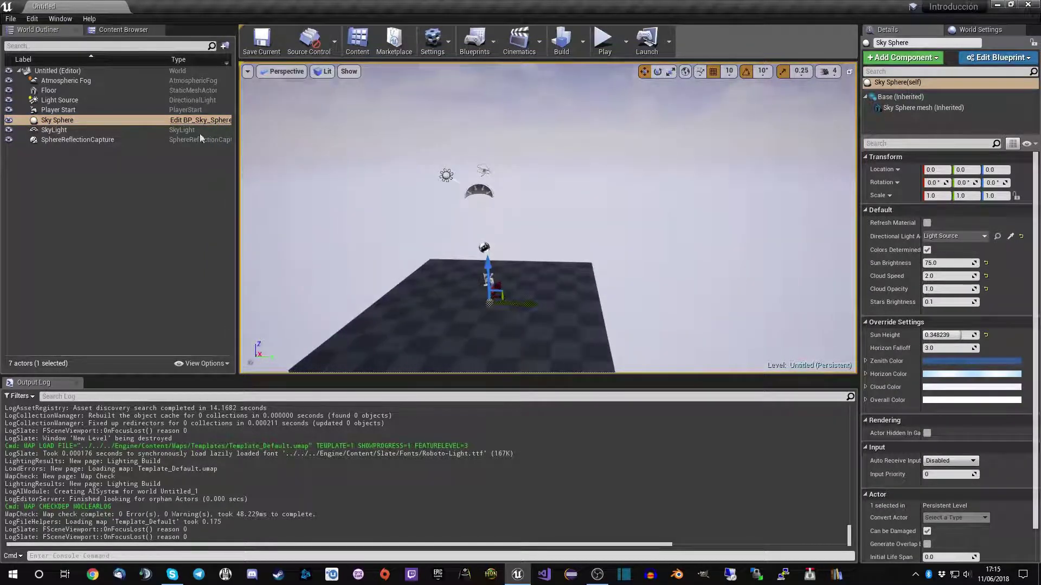
pyautogui.click(65, 130)
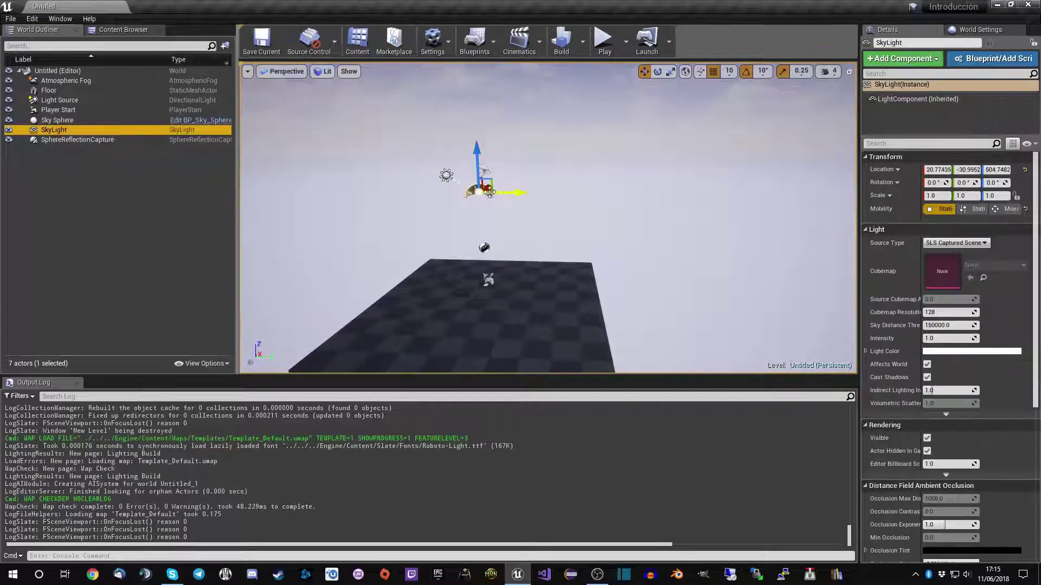
pyautogui.click(93, 141)
pyautogui.moveTo(542, 216)
pyautogui.mouseDown(button='right')
pyautogui.moveTo(487, 217)
pyautogui.moveTo(602, 217)
pyautogui.mouseUp(button='right')
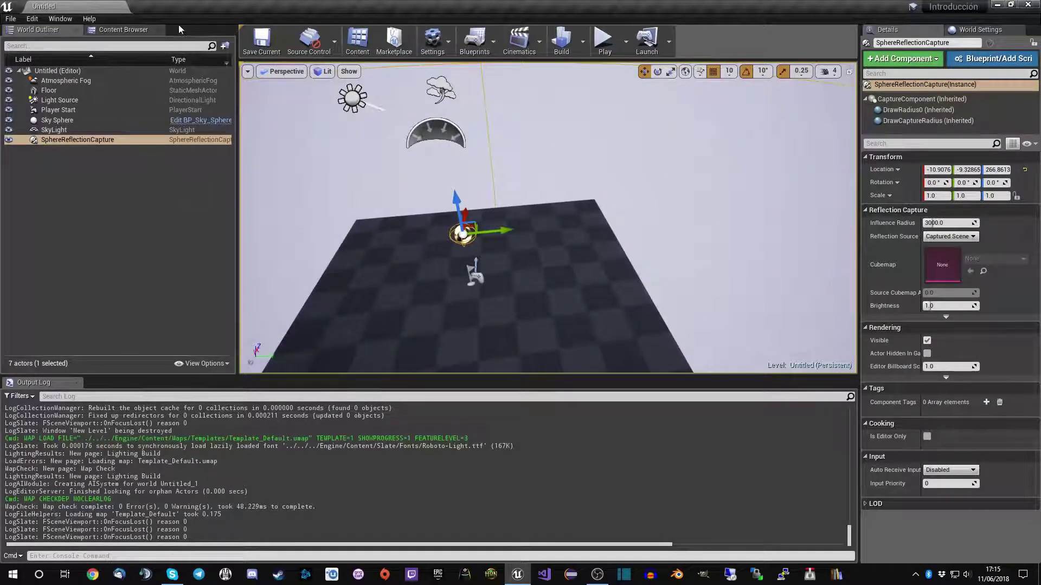
pyautogui.click(10, 19)
# Step: Save the new level as Level1 in the Maps folder
pyautogui.click(32, 19)
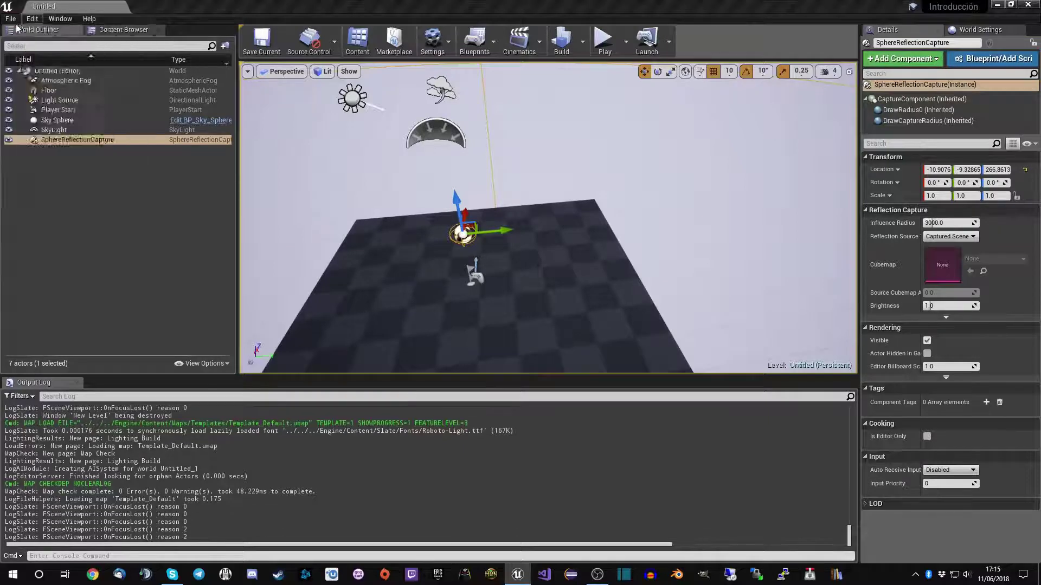
pyautogui.click(11, 19)
pyautogui.click(38, 64)
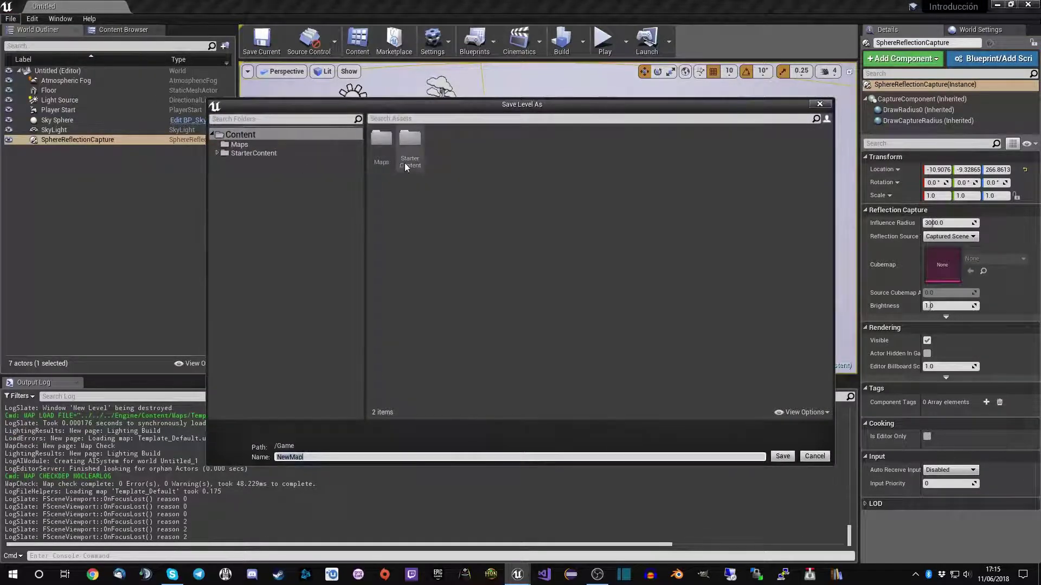
pyautogui.doubleClick(378, 141)
pyautogui.click(378, 457)
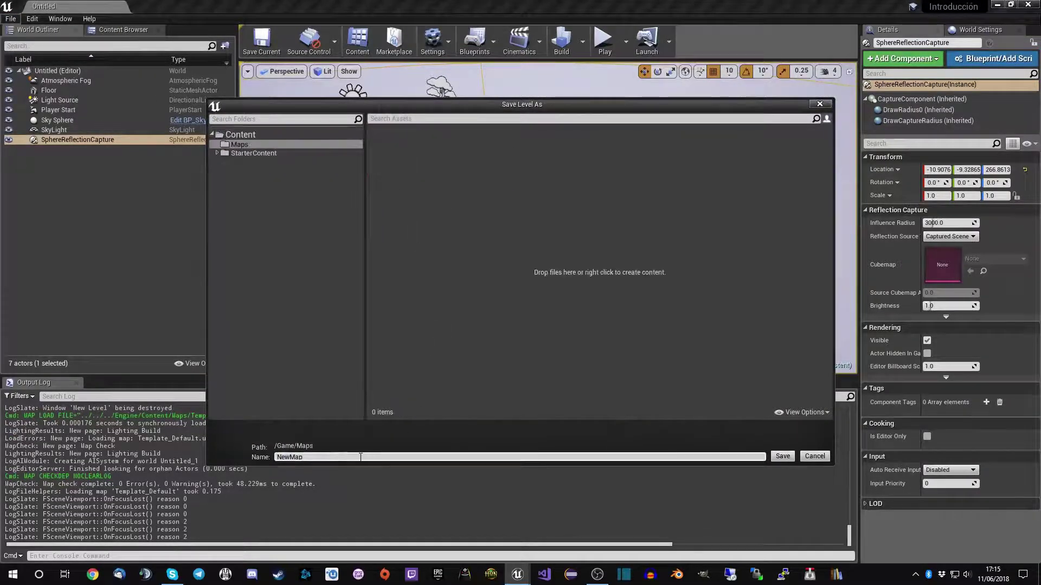
pyautogui.write('Le')
pyautogui.write('vel1')
pyautogui.click(783, 456)
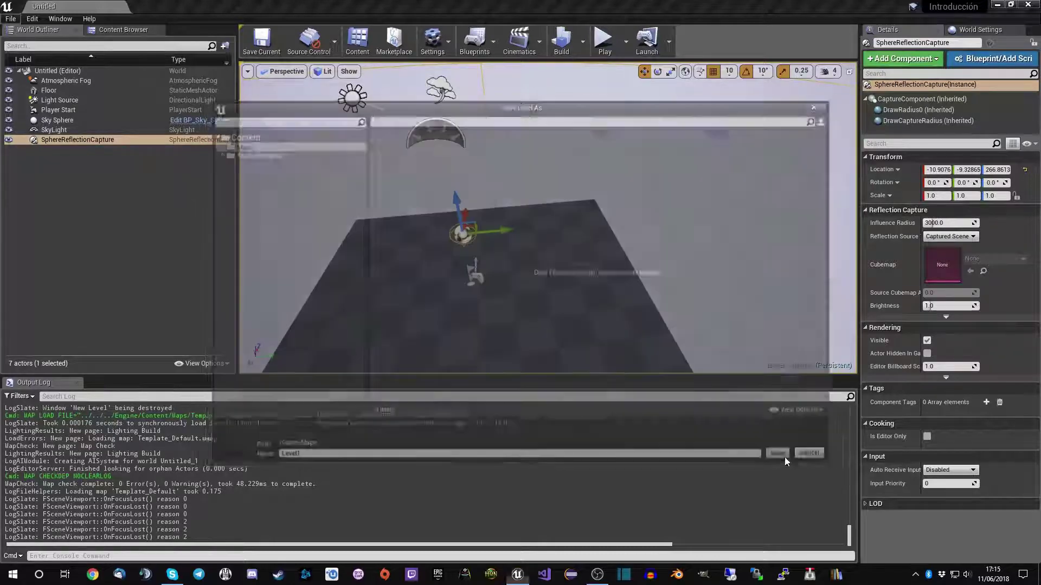
# Step: Select the Level1 map asset in the Content Browser
pyautogui.click(111, 30)
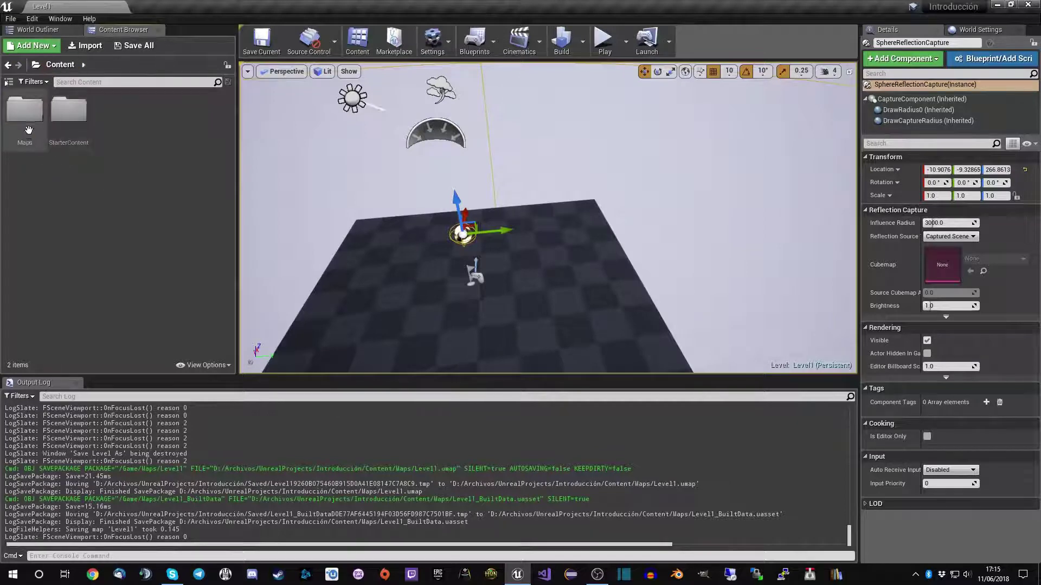
pyautogui.click(30, 127)
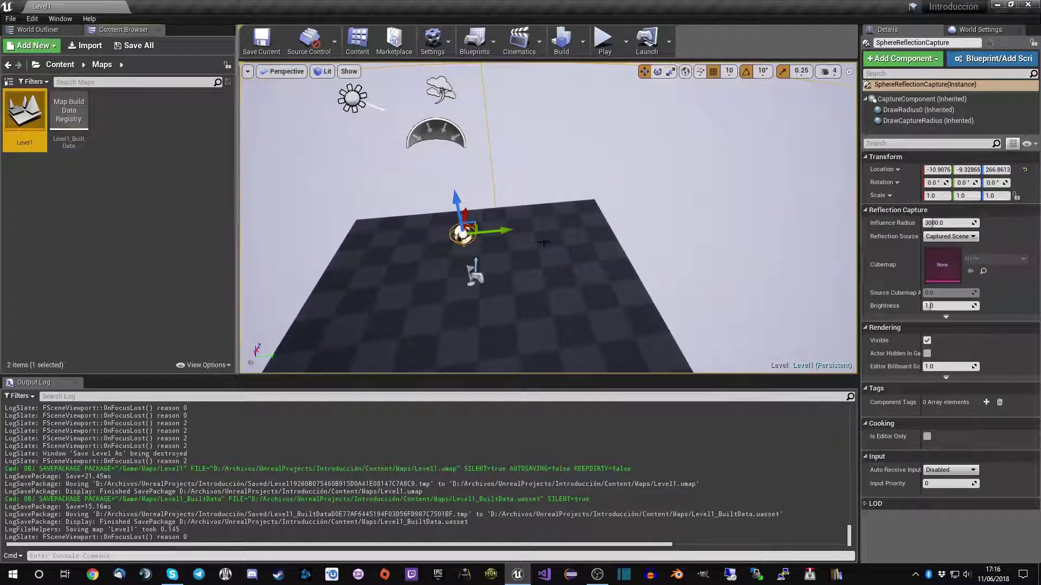
pyautogui.moveTo(544, 246); pyautogui.dragTo(510, 282, button='right')
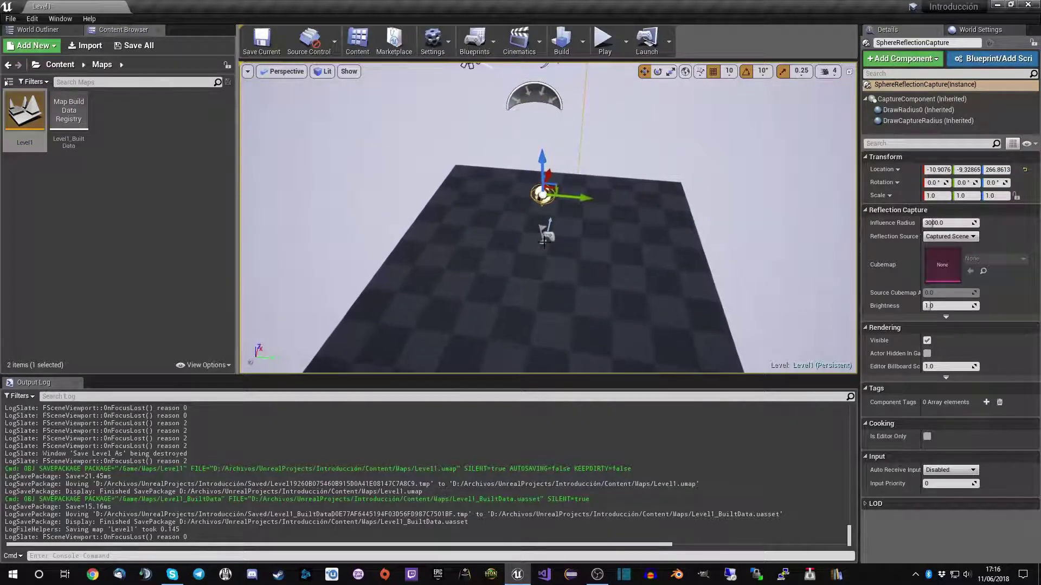
# Step: In Project Settings > Maps & Modes, set Editor Startup Map and Game Default Map to Level1
pyautogui.click(432, 43)
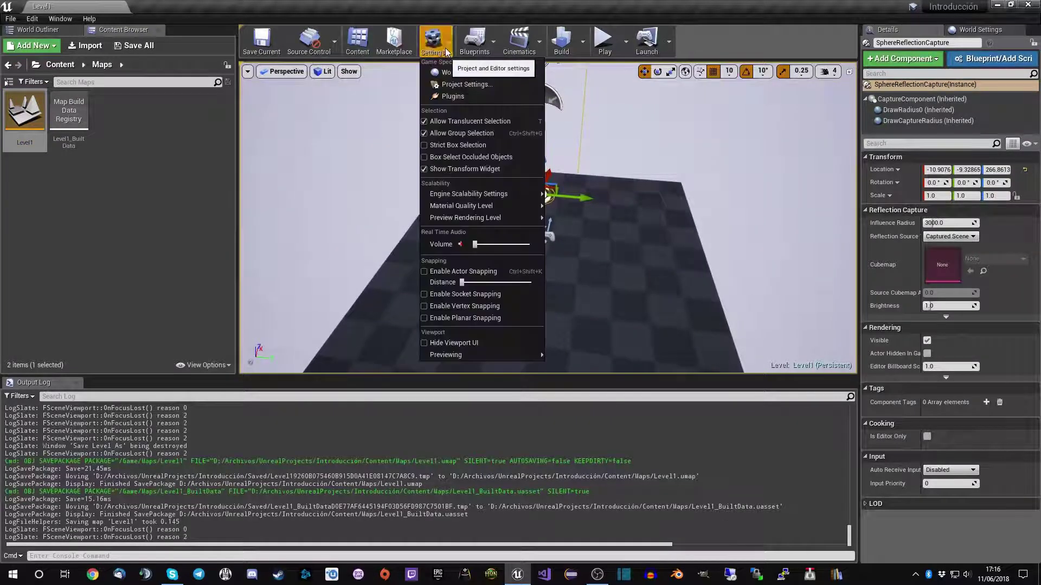
pyautogui.click(488, 86)
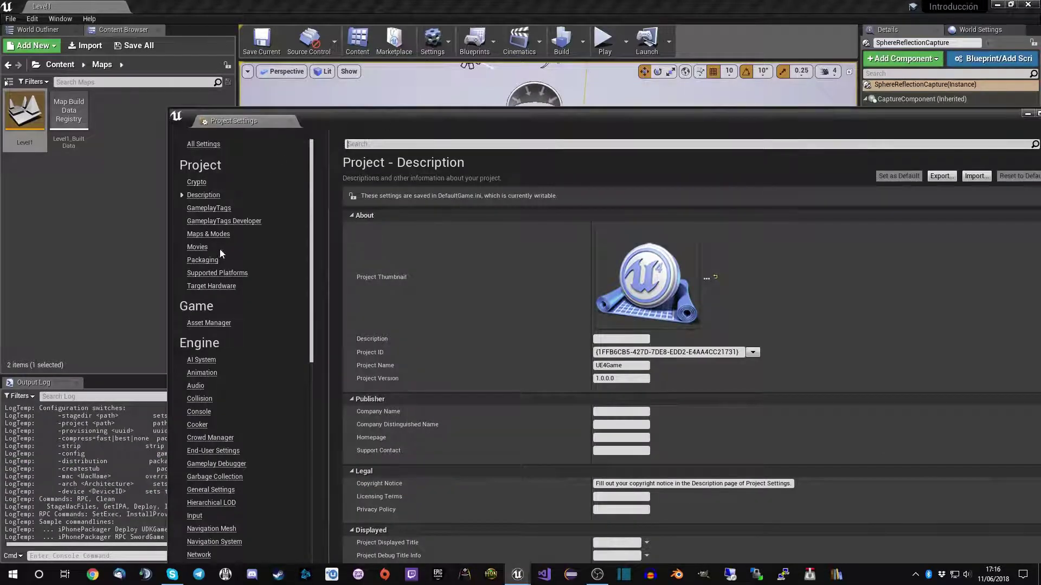
pyautogui.click(214, 235)
pyautogui.moveTo(510, 117); pyautogui.dragTo(422, 48)
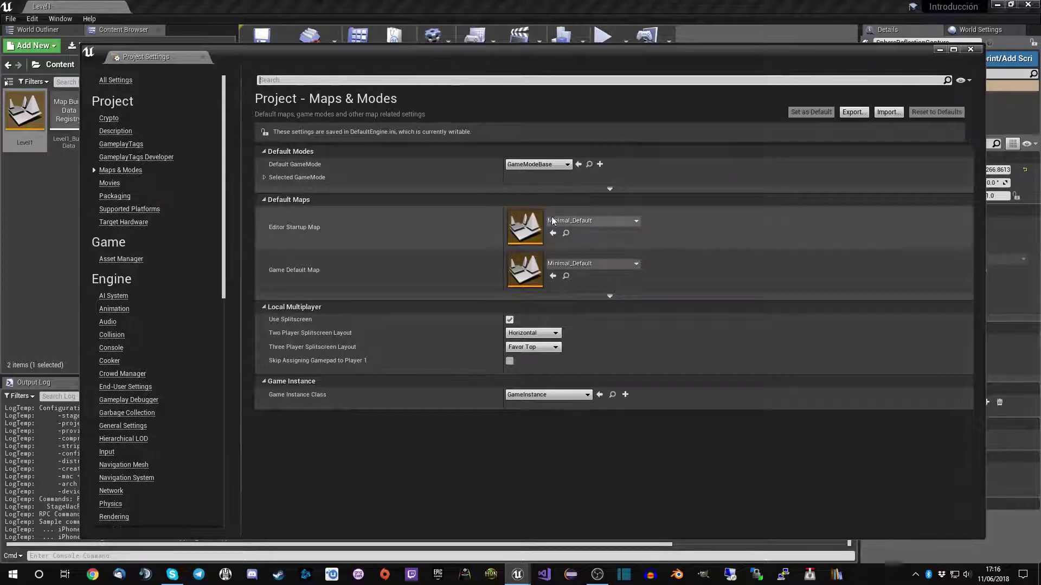
pyautogui.click(576, 222)
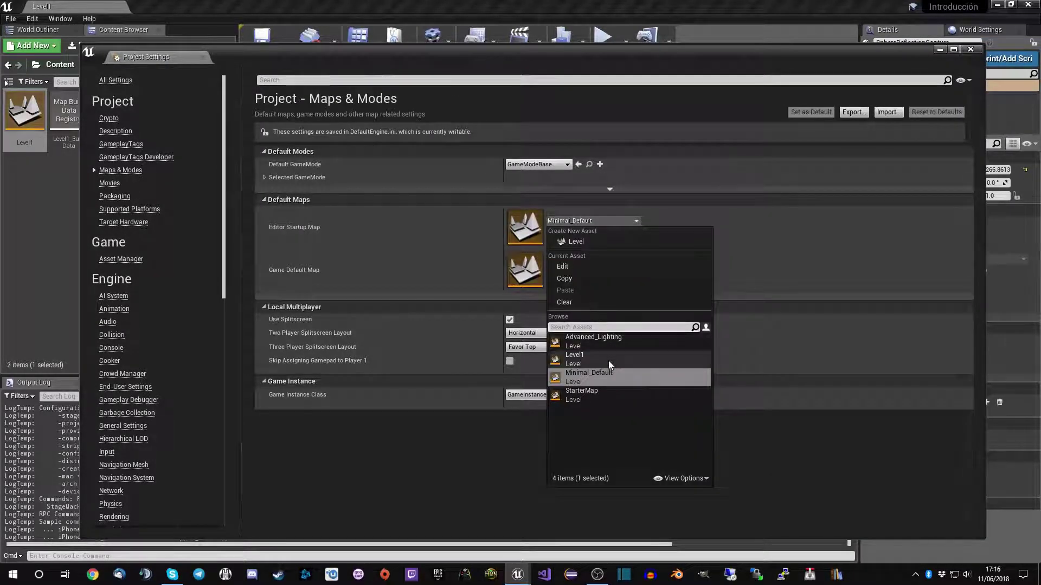
pyautogui.click(608, 360)
pyautogui.click(620, 268)
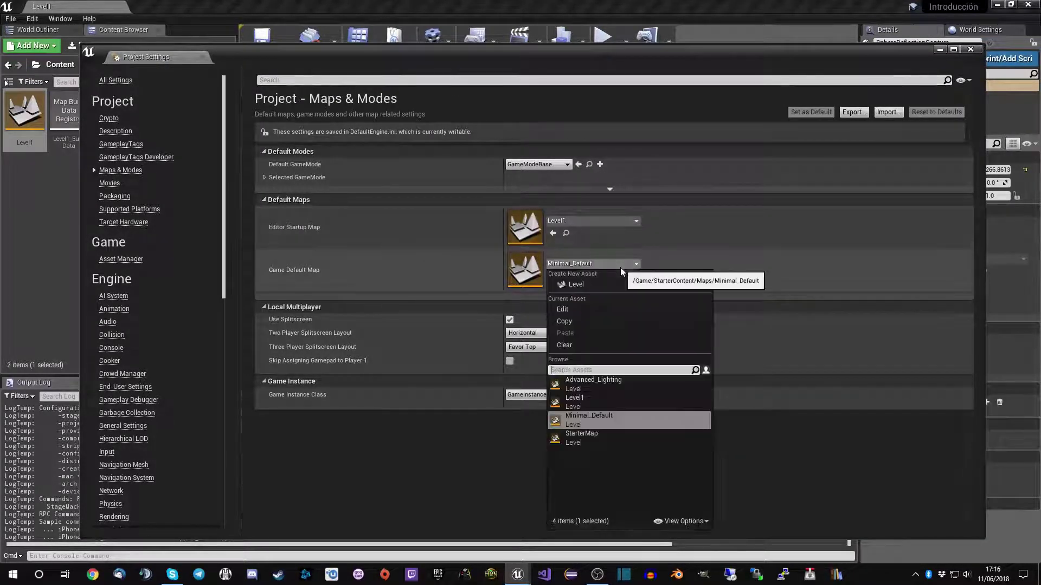
pyautogui.click(614, 410)
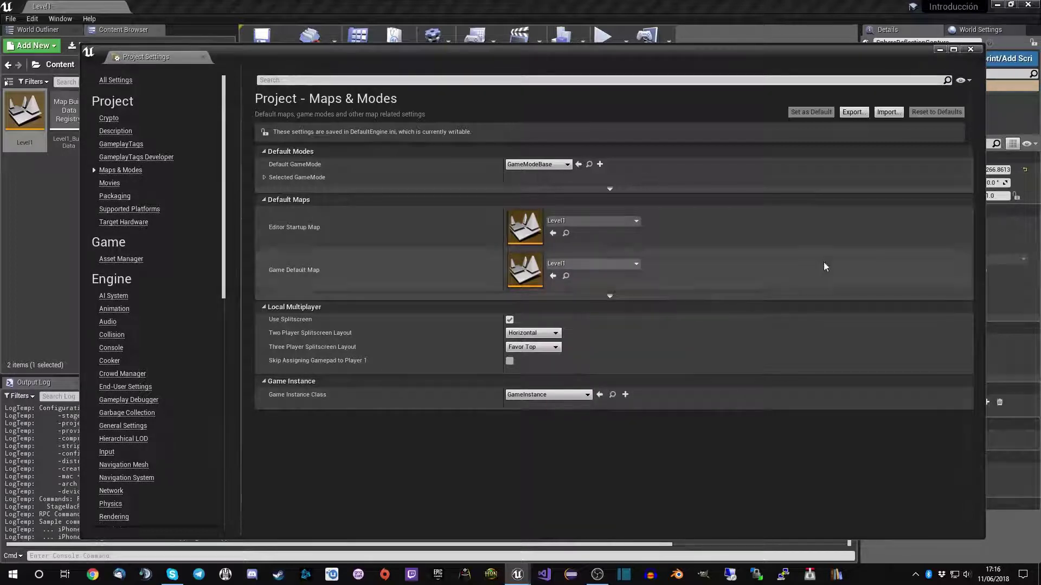
pyautogui.moveTo(627, 51); pyautogui.dragTo(626, 41)
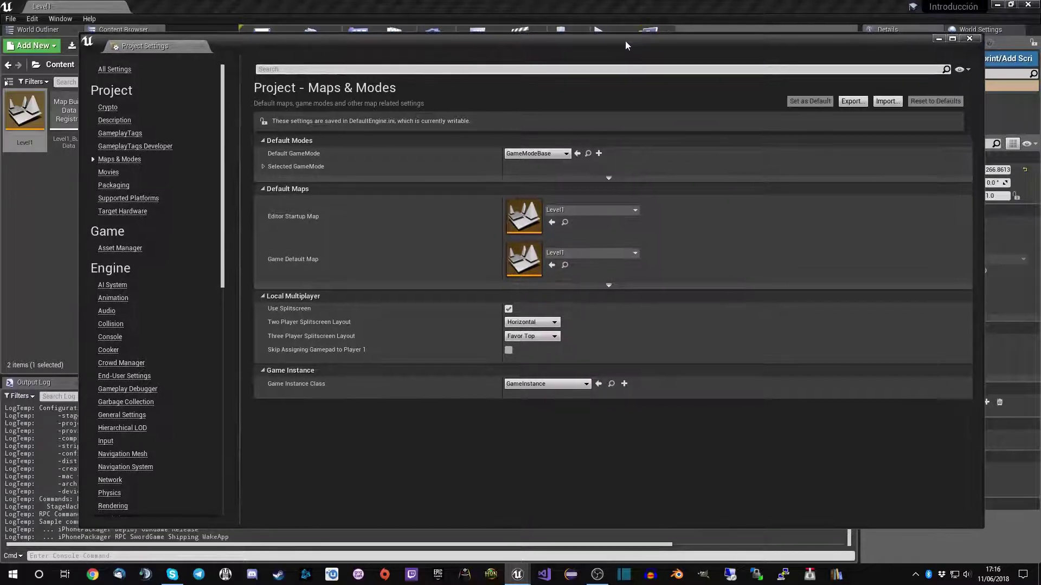
pyautogui.click(970, 38)
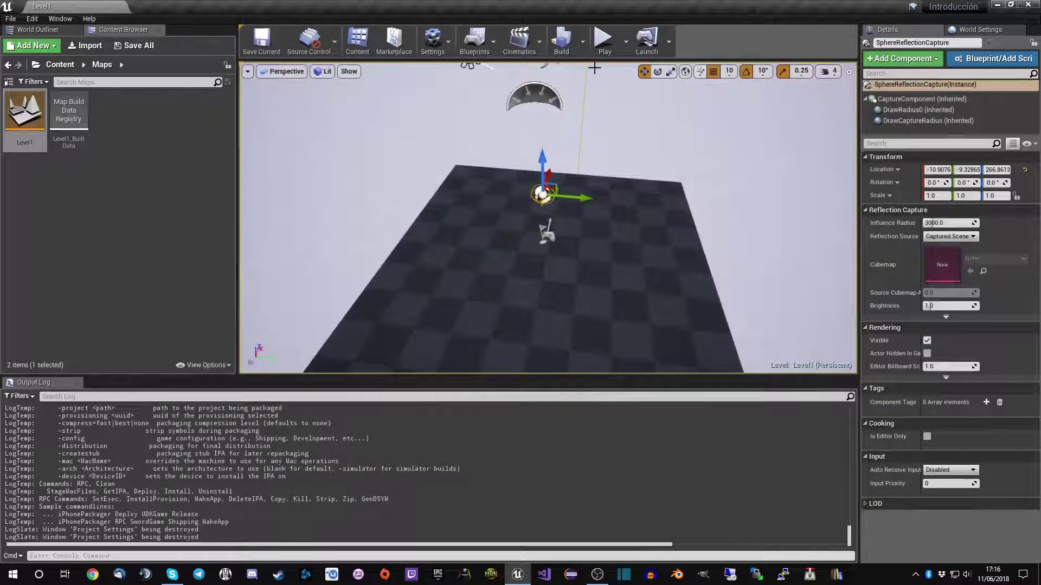
# Step: Save Level1 and switch the viewport to the Top wireframe view
pyautogui.click(260, 50)
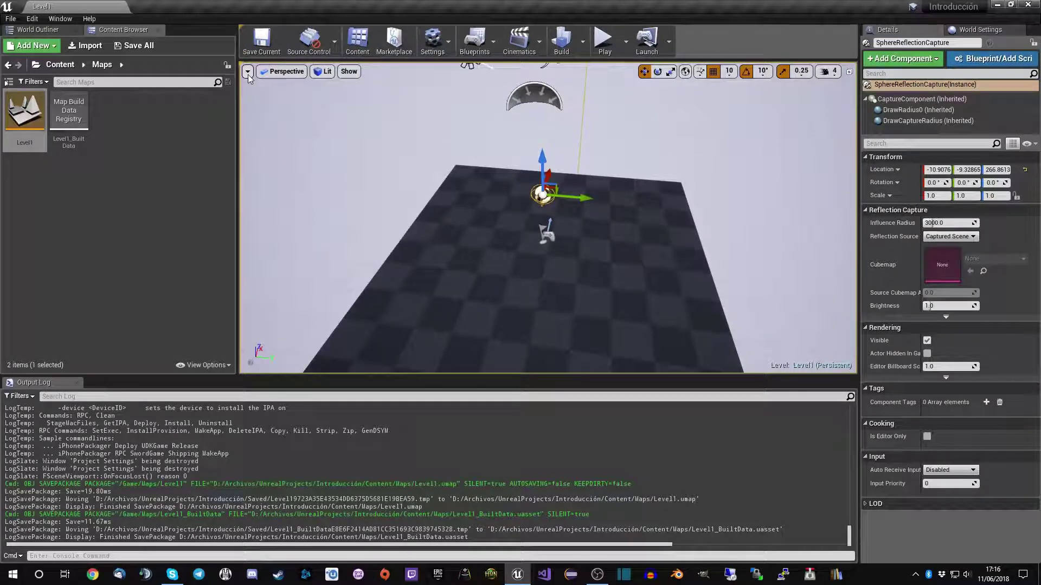
pyautogui.click(271, 77)
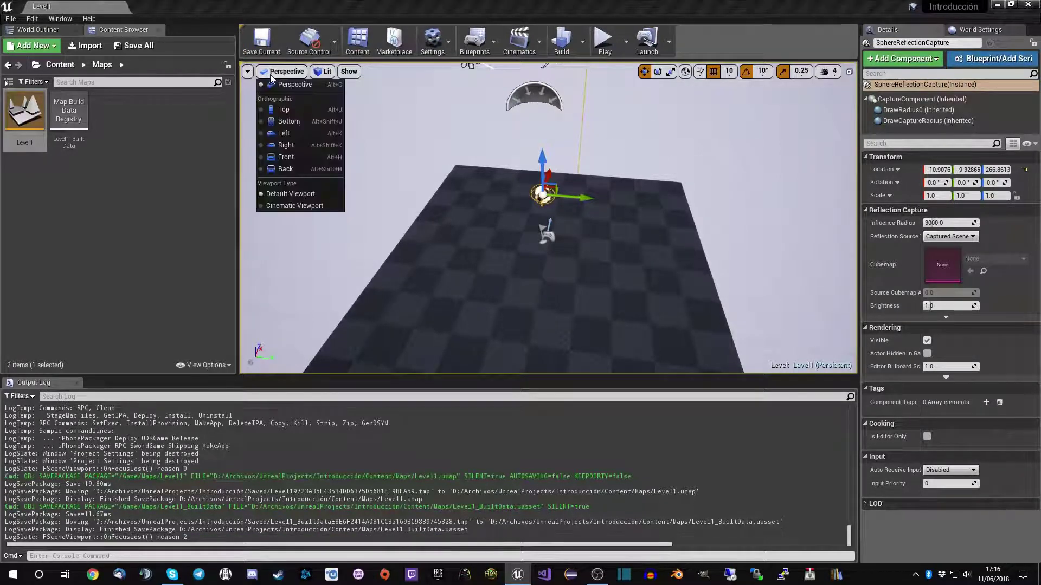
pyautogui.click(281, 108)
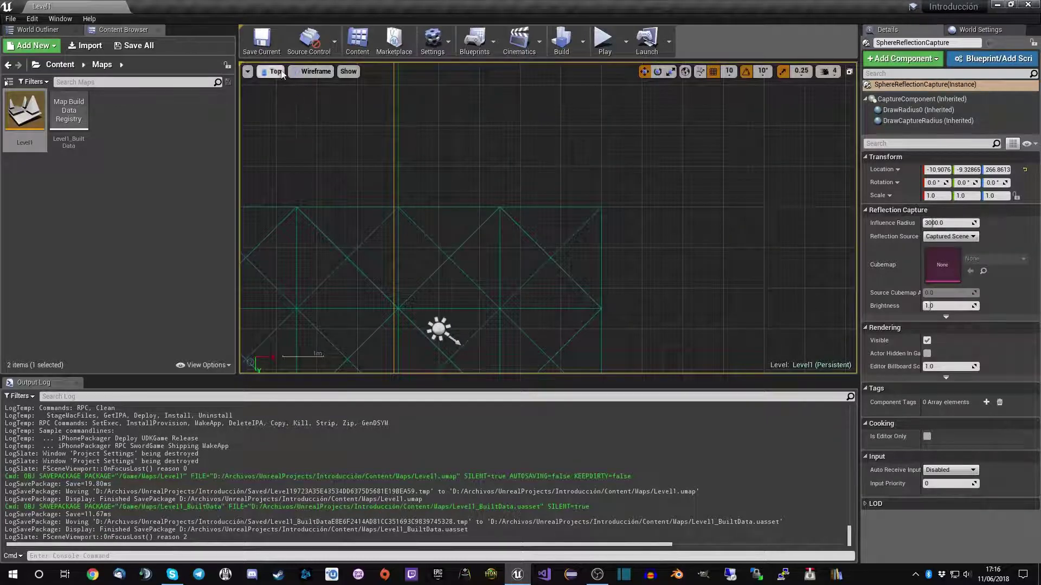
pyautogui.moveTo(301, 133); pyautogui.dragTo(455, 70, button='right')
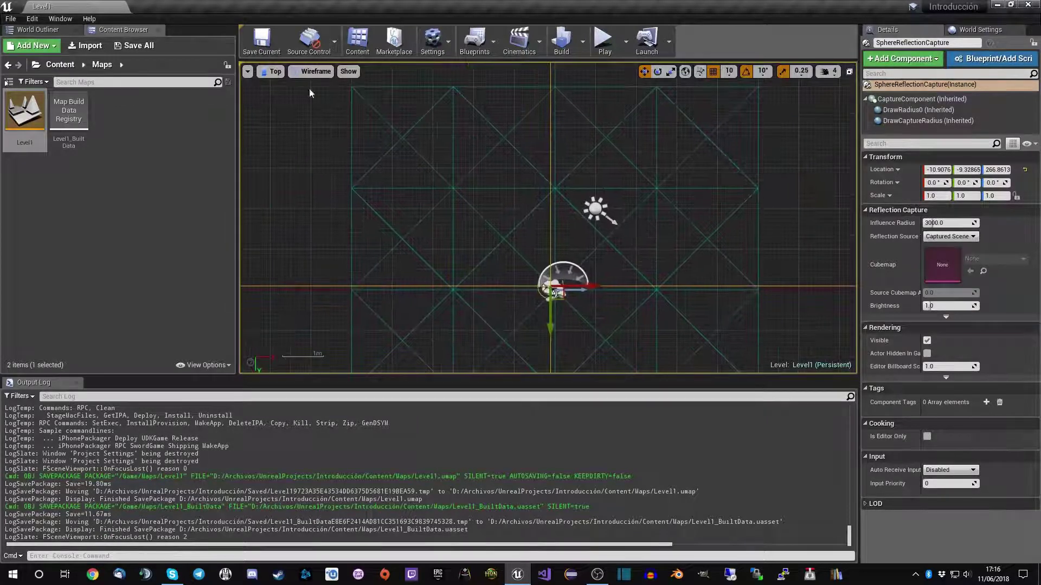
# Step: Check the level from the Bottom and Left views, then return to Perspective
pyautogui.click(274, 74)
pyautogui.click(298, 122)
pyautogui.click(271, 75)
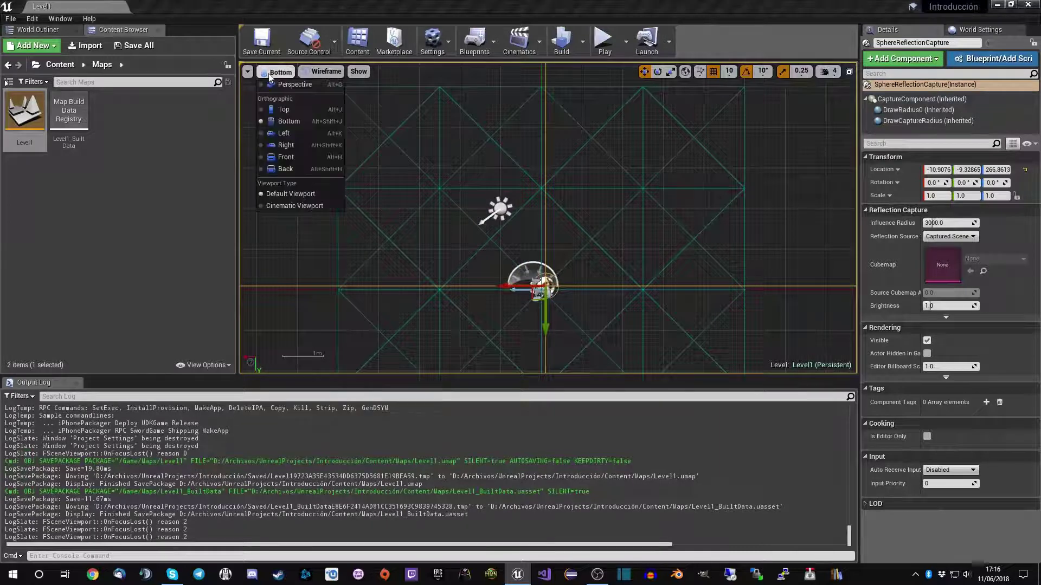
pyautogui.click(282, 138)
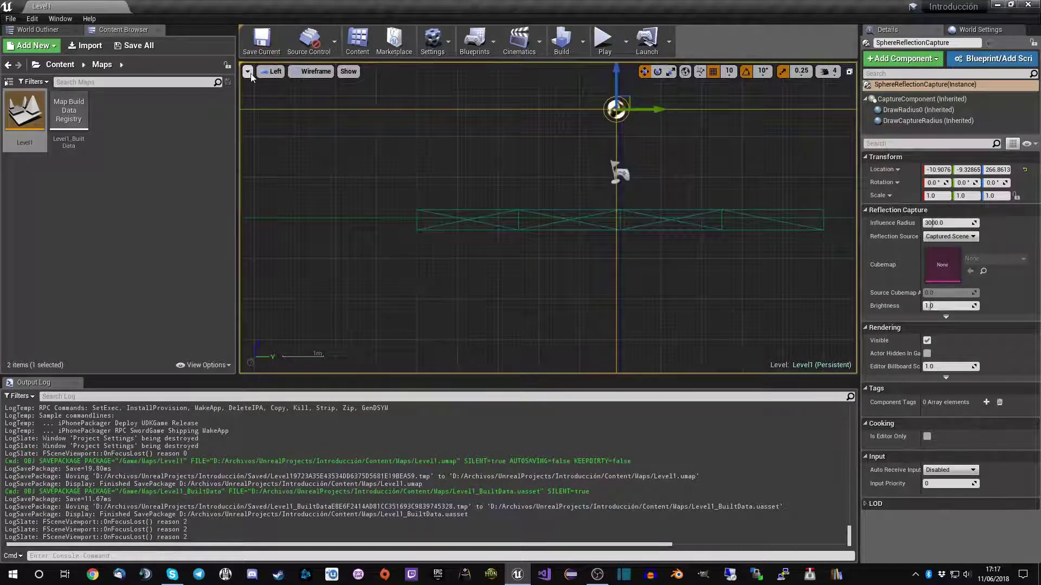
pyautogui.click(275, 72)
pyautogui.click(280, 86)
pyautogui.moveTo(671, 263); pyautogui.dragTo(646, 289, button='right')
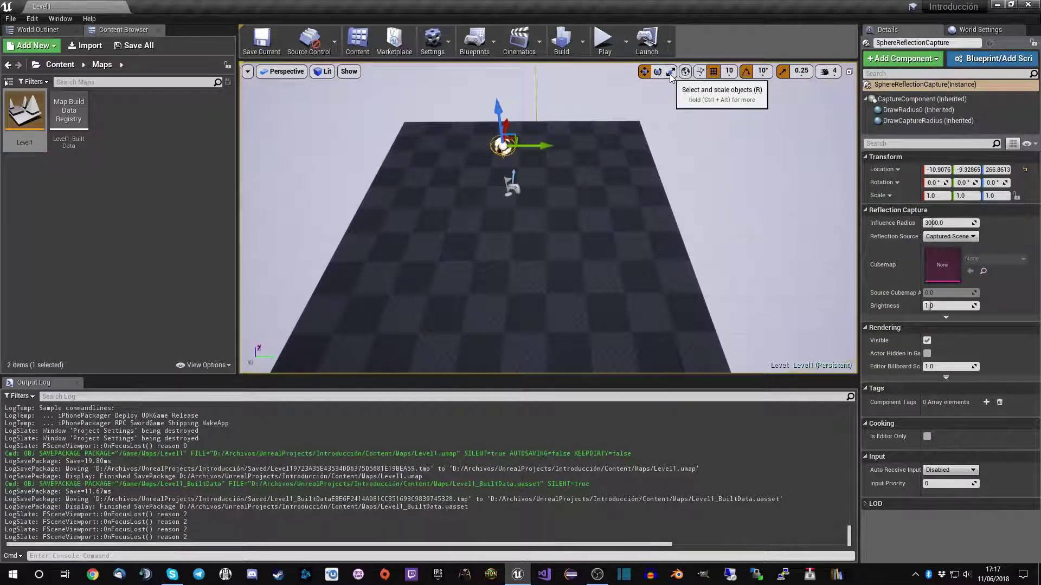
# Step: Enable Surface Snapping and set the grid snap size to 5
pyautogui.click(701, 74)
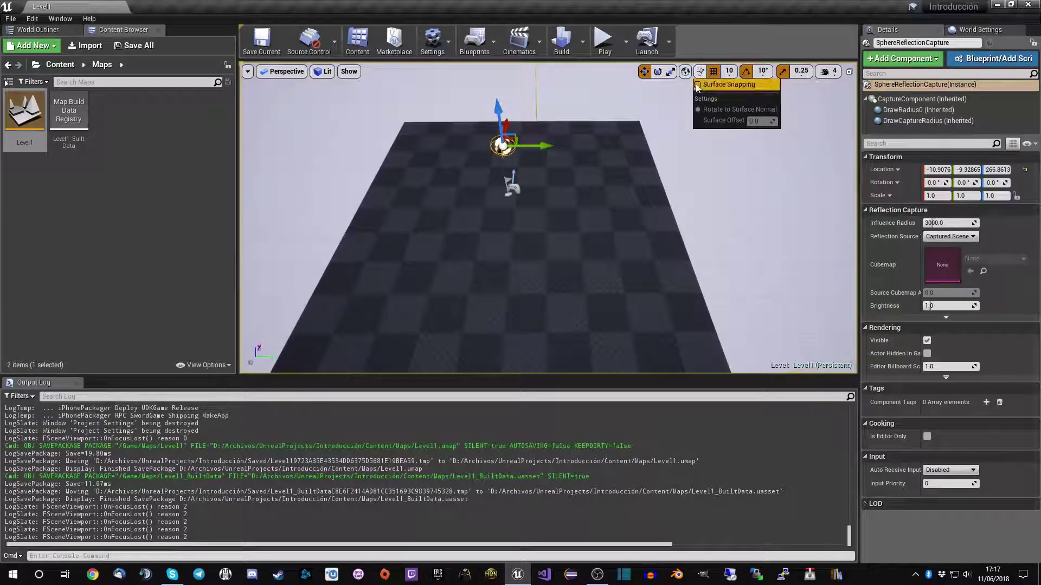
pyautogui.click(698, 86)
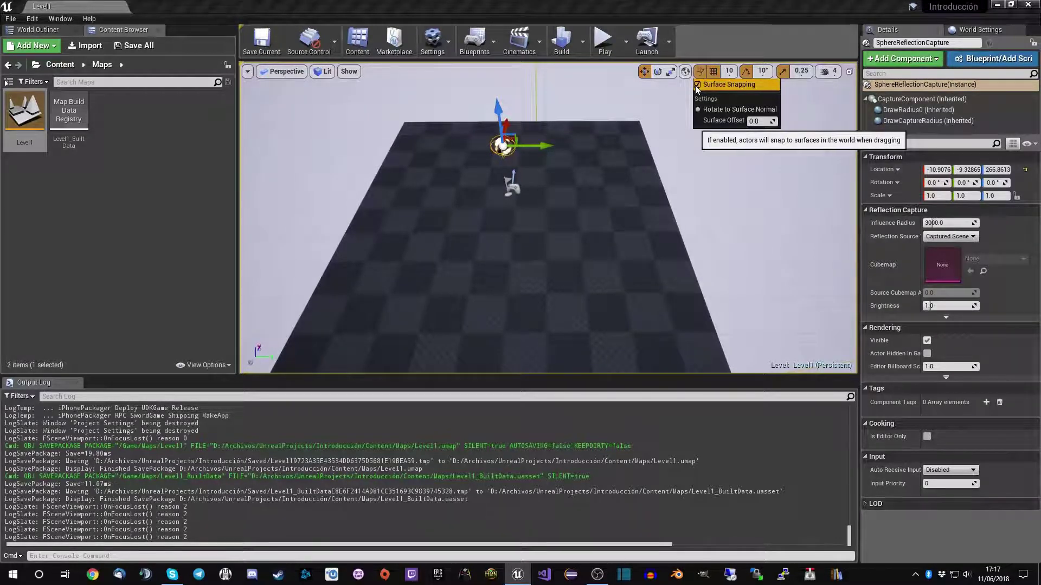
pyautogui.click(732, 79)
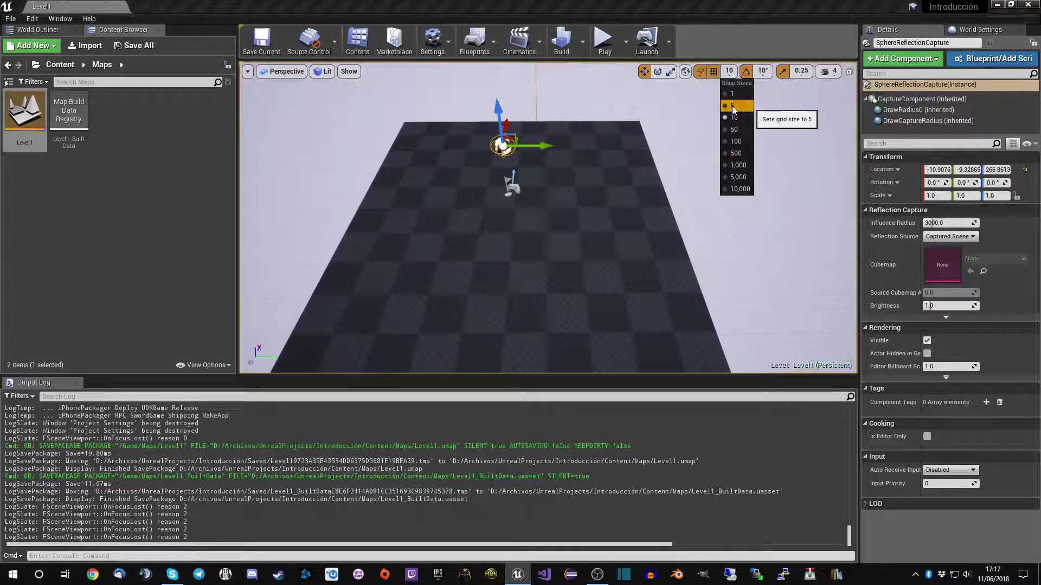
pyautogui.click(733, 107)
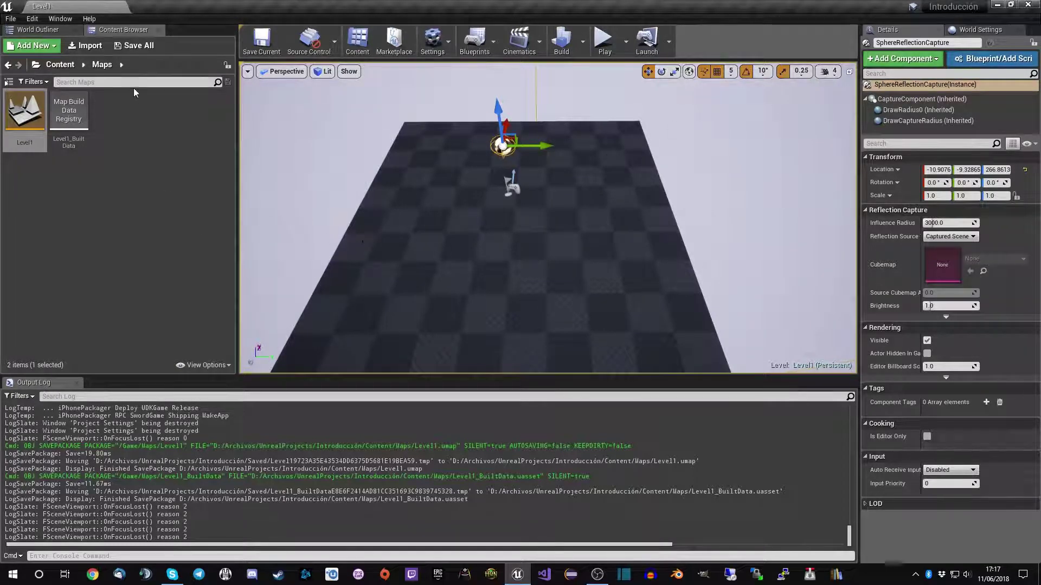
pyautogui.click(61, 65)
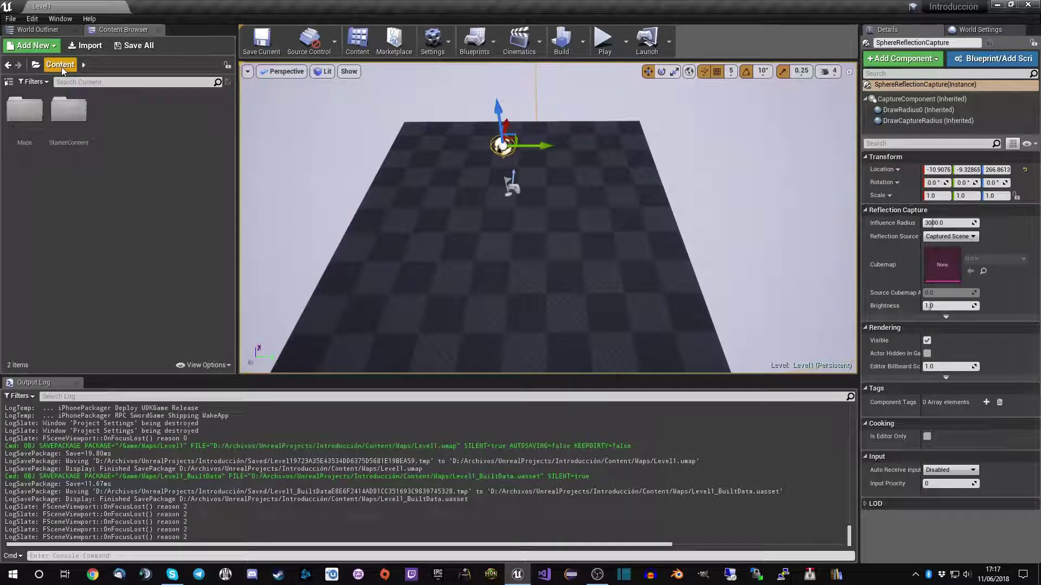
# Step: Find Wall_Door_400x300 by searching 'door' in StarterContent, then open the Architecture folder
pyautogui.doubleClick(82, 129)
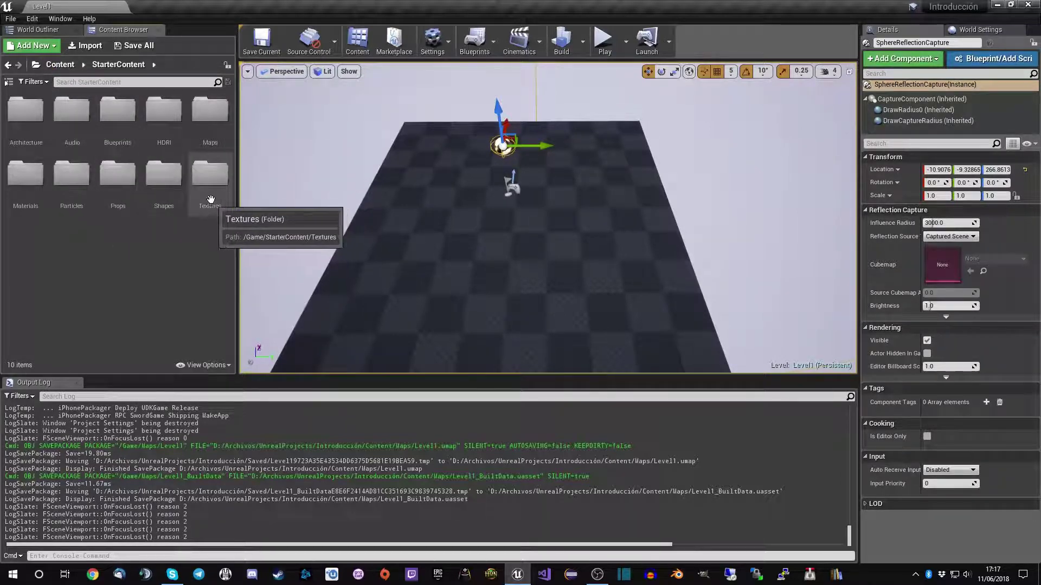
pyautogui.click(153, 84)
pyautogui.write('door')
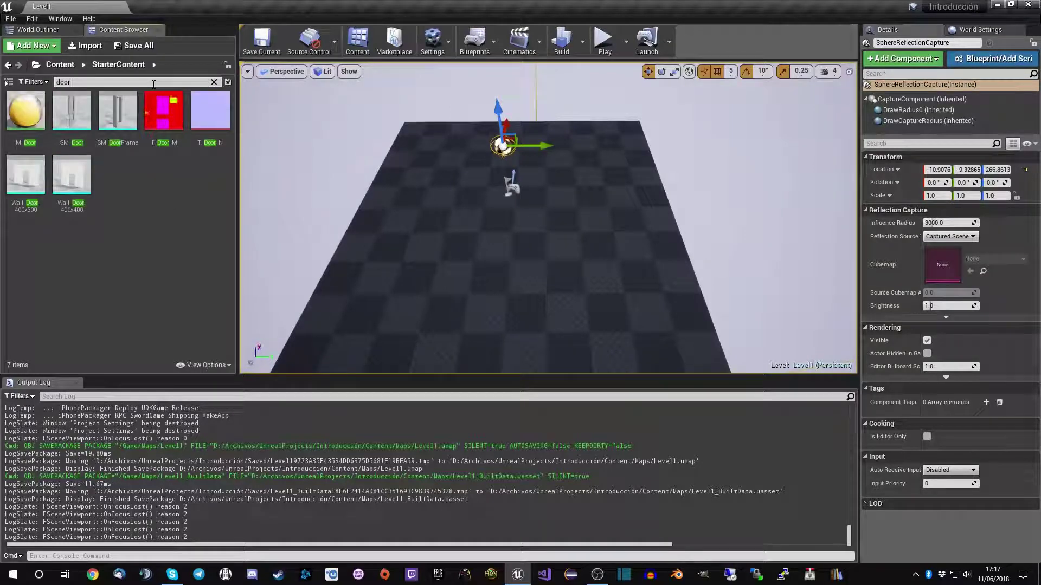
pyautogui.click(23, 185)
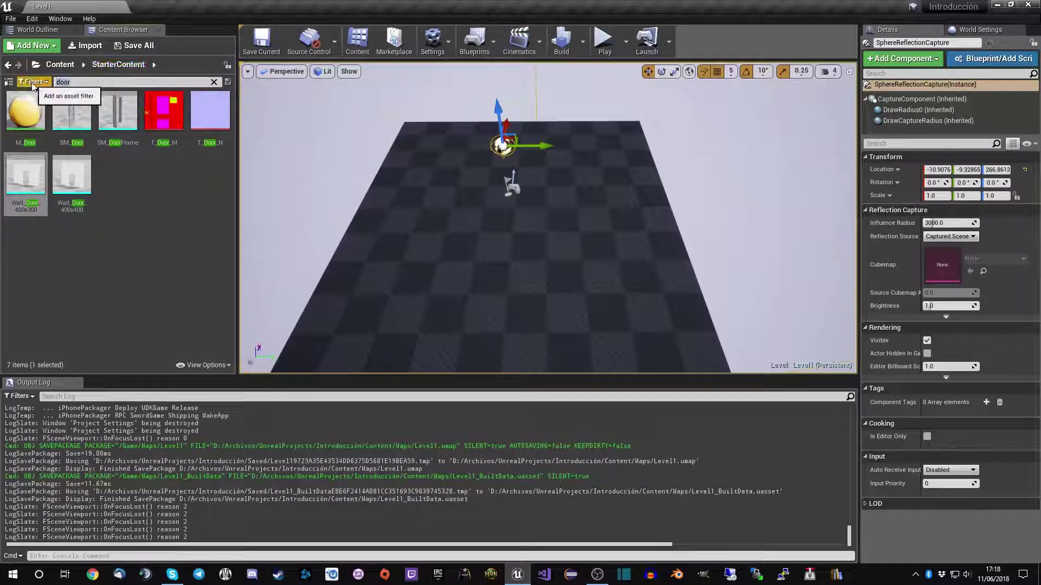
pyautogui.press('BackSpace')
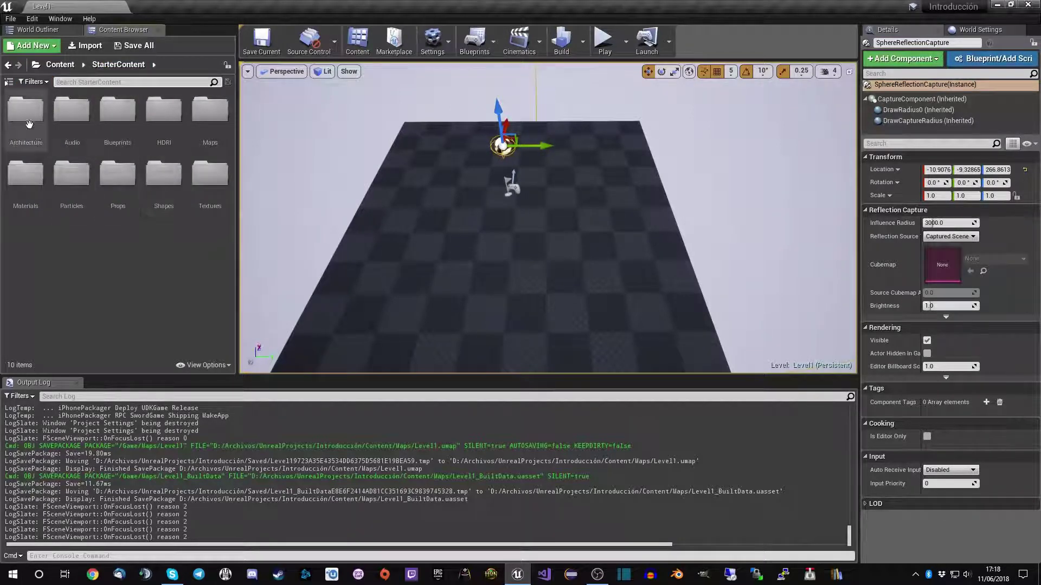
pyautogui.doubleClick(26, 114)
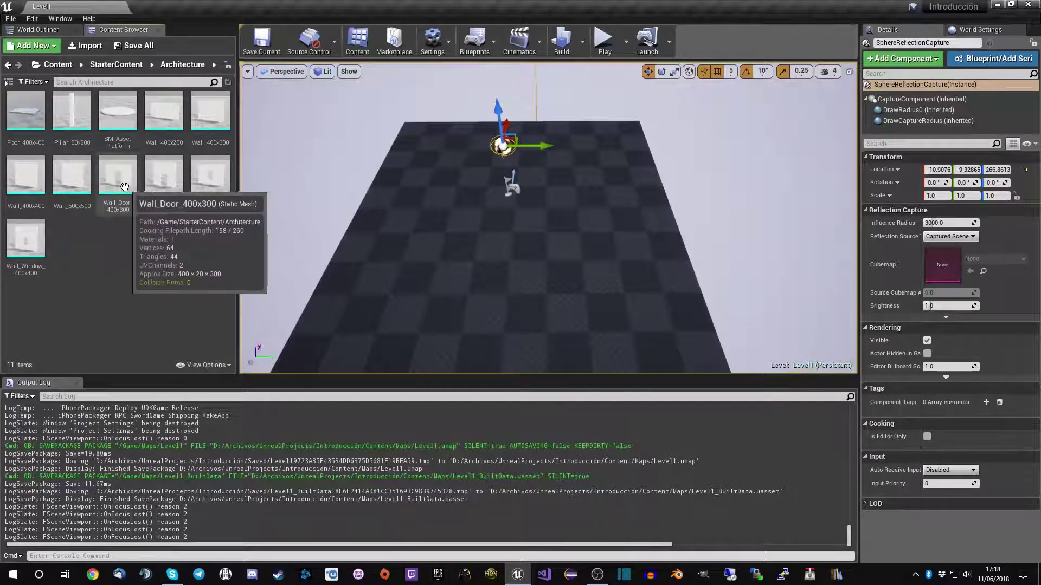
# Step: Place Wall_Door_400x300 on the floor at -295, -310, 20, then open the viewport view list
pyautogui.moveTo(116, 176)
pyautogui.mouseDown()
pyautogui.moveTo(481, 267)
pyautogui.moveTo(382, 292)
pyautogui.mouseUp()
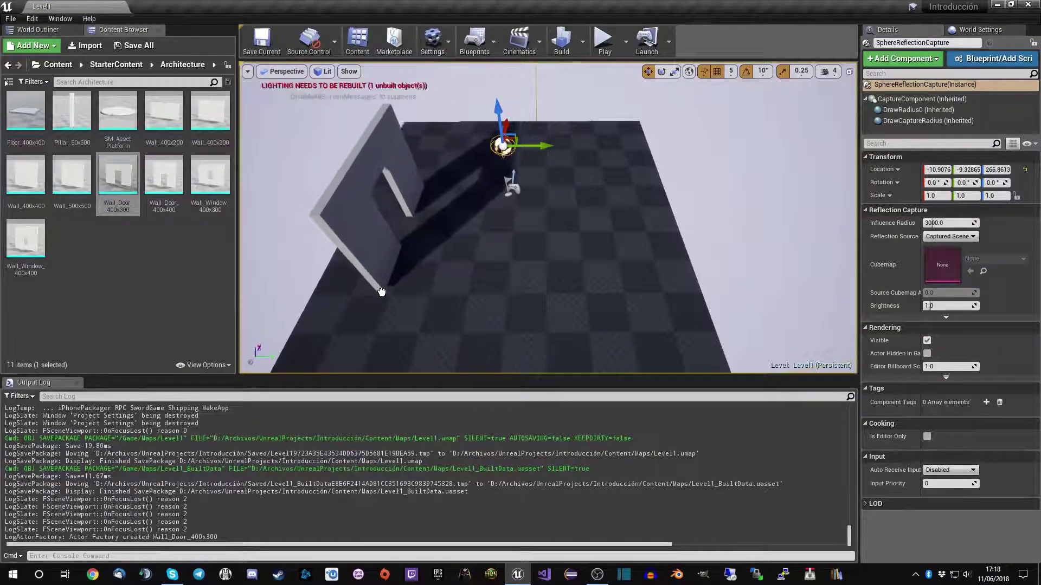
pyautogui.moveTo(382, 293)
pyautogui.mouseDown()
pyautogui.moveTo(415, 349)
pyautogui.moveTo(386, 293)
pyautogui.mouseUp()
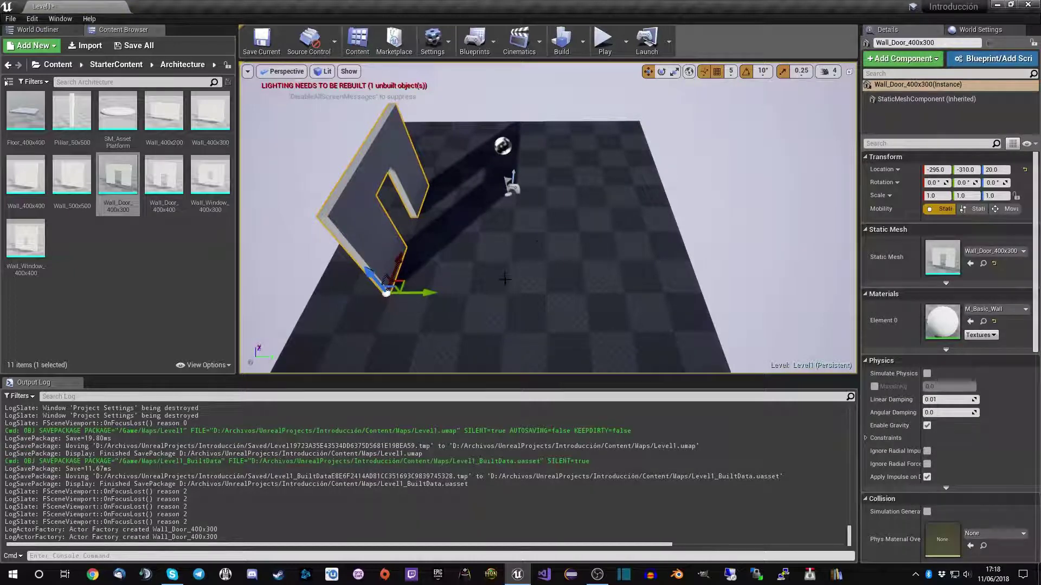
pyautogui.moveTo(505, 278)
pyautogui.mouseDown()
pyautogui.moveTo(521, 325)
pyautogui.moveTo(382, 163)
pyautogui.mouseUp()
pyautogui.click(283, 71)
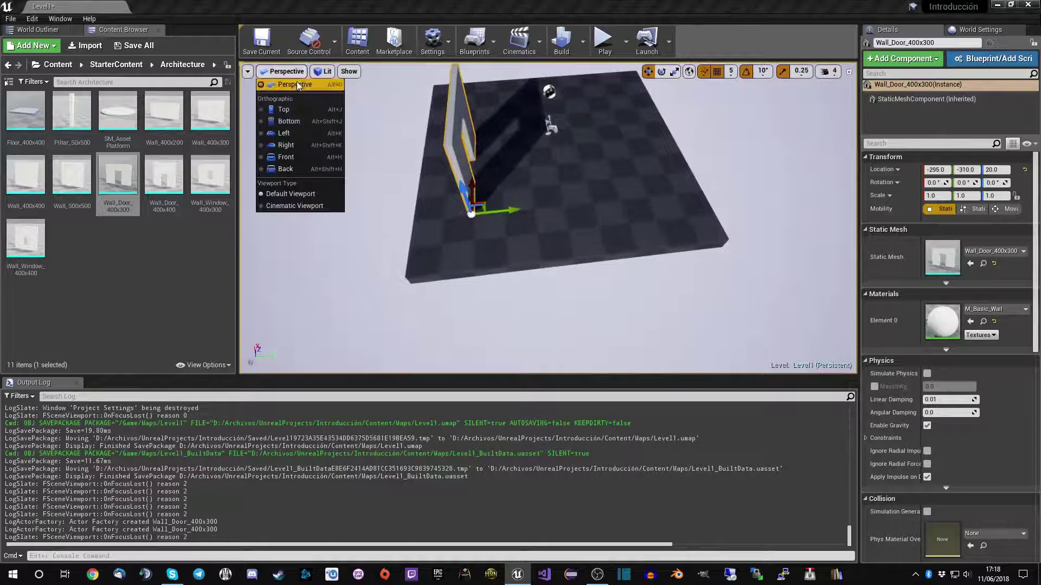
# Step: In Left view, zoom on the wall base and try a snap-free nudge, then undo it and restore grid snap
pyautogui.click(305, 134)
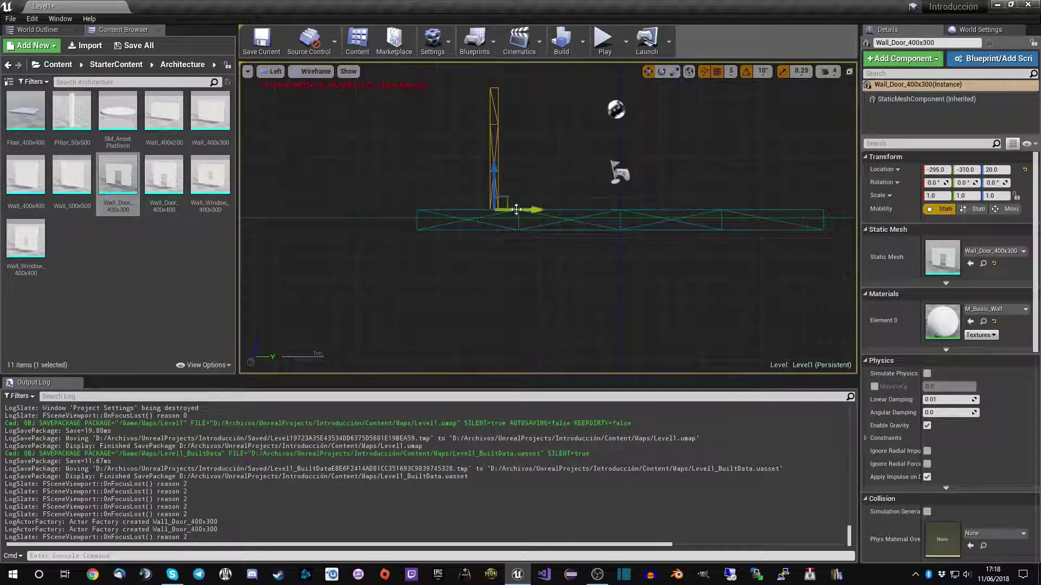
pyautogui.scroll(3, 525, 192)
pyautogui.scroll(2, 504, 217)
pyautogui.moveTo(504, 217)
pyautogui.mouseDown(button='right')
pyautogui.moveTo(497, 271)
pyautogui.moveTo(539, 249)
pyautogui.mouseUp(button='right')
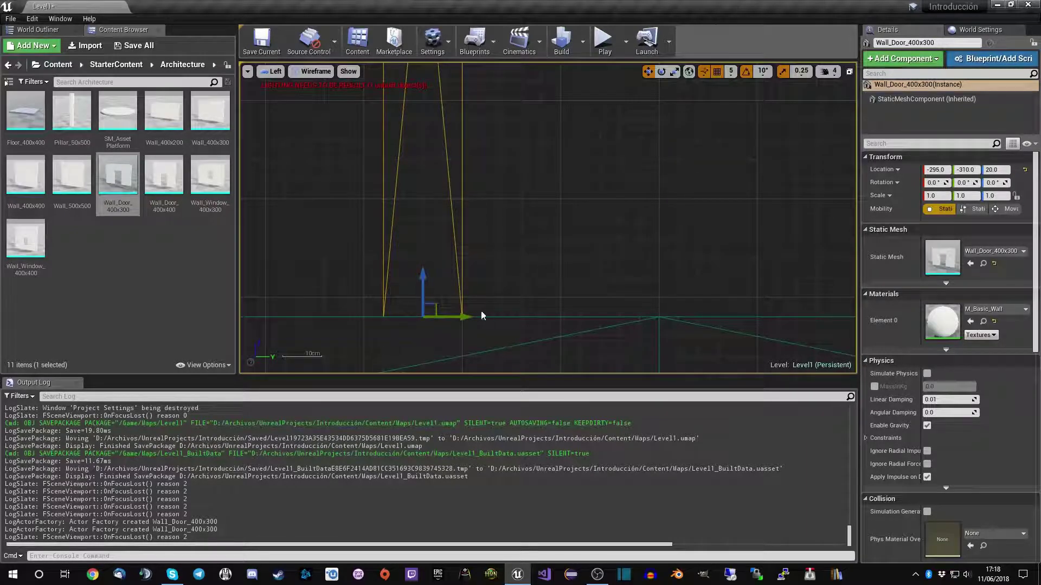
pyautogui.click(717, 72)
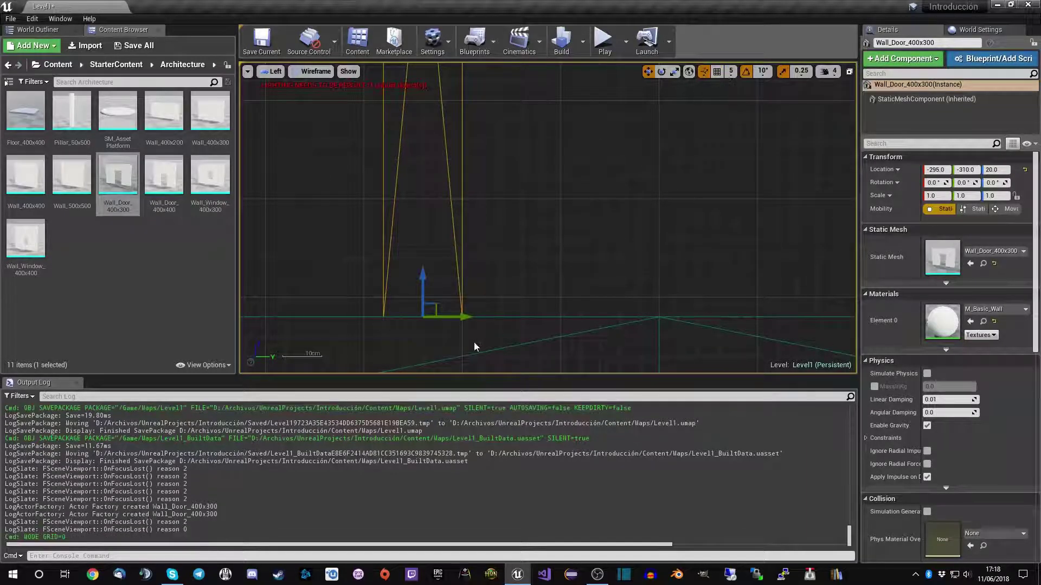
pyautogui.moveTo(459, 316); pyautogui.dragTo(469, 316)
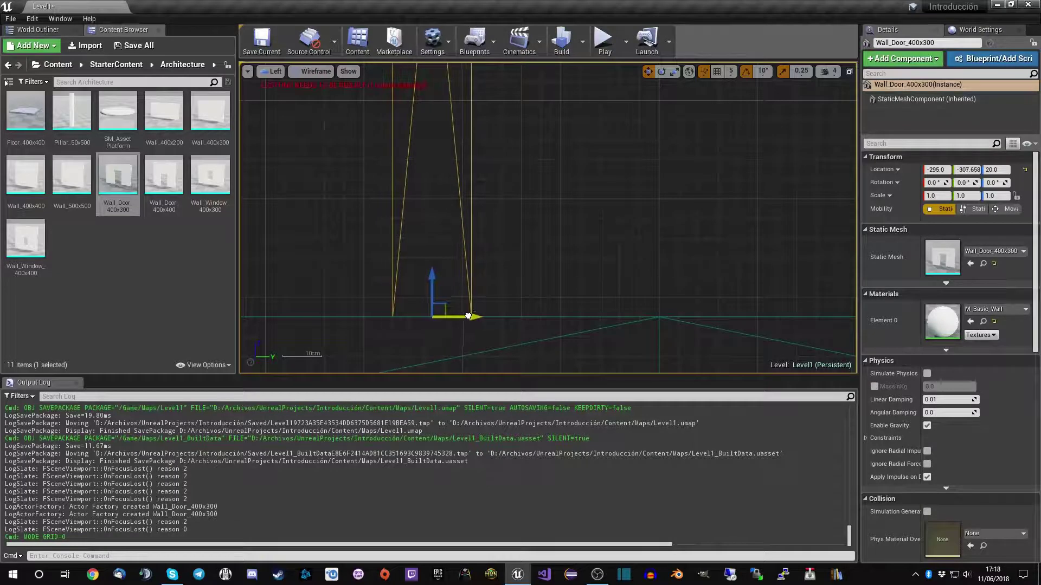
pyautogui.hotkey('ctrl', 'z')
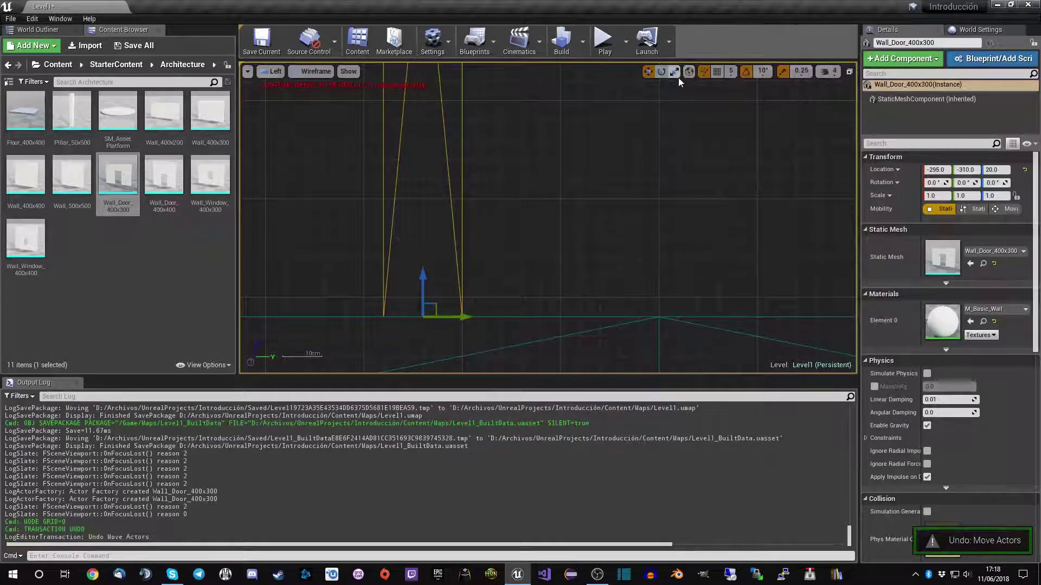
pyautogui.click(717, 71)
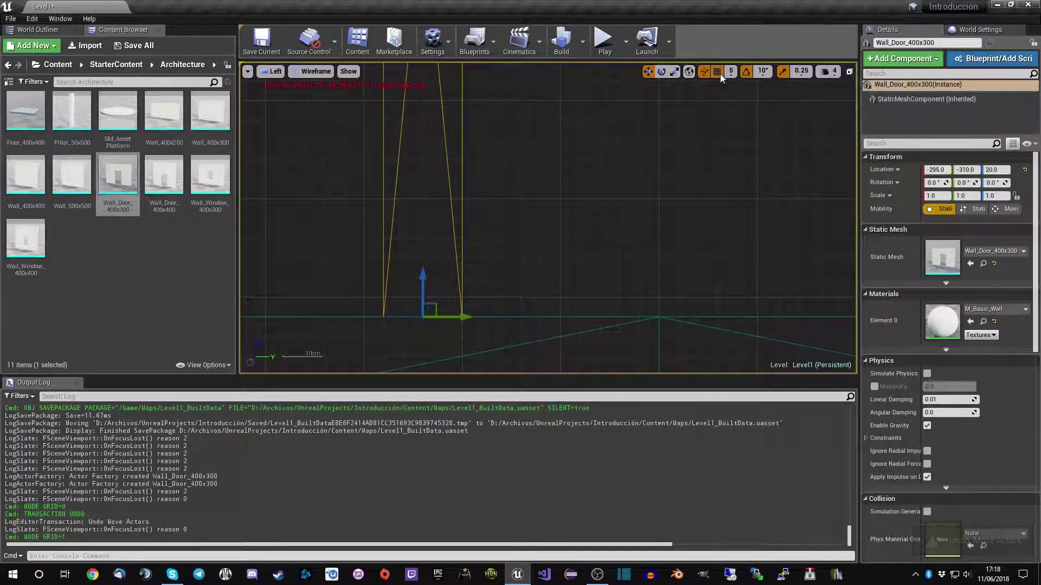
# Step: In Top view, slide the Wall_Door_400x300 along X to location -200, -310, 20
pyautogui.click(272, 71)
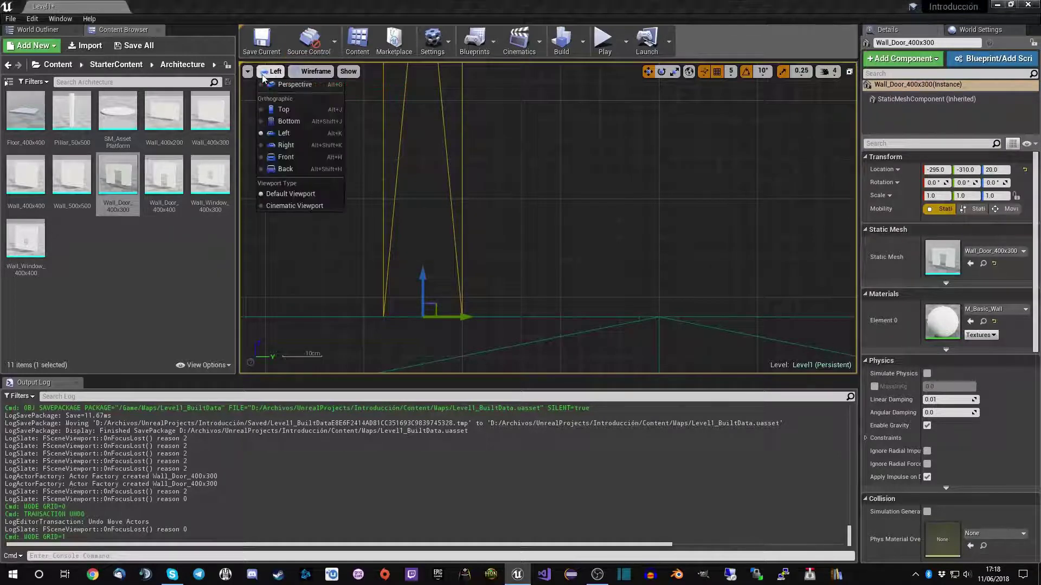
pyautogui.click(301, 125)
pyautogui.scroll(-15, 302, 126)
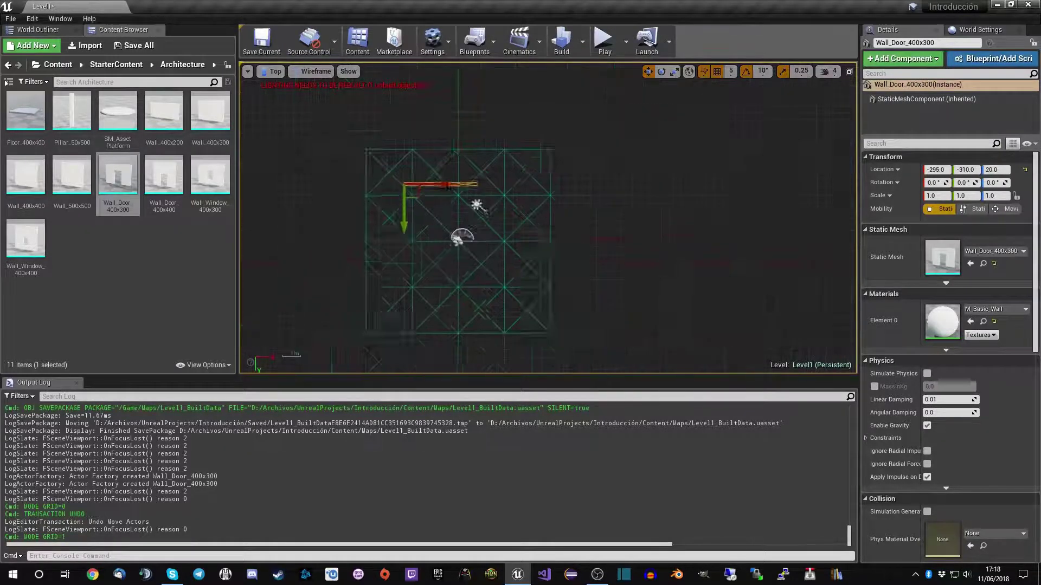
pyautogui.scroll(2, 451, 222)
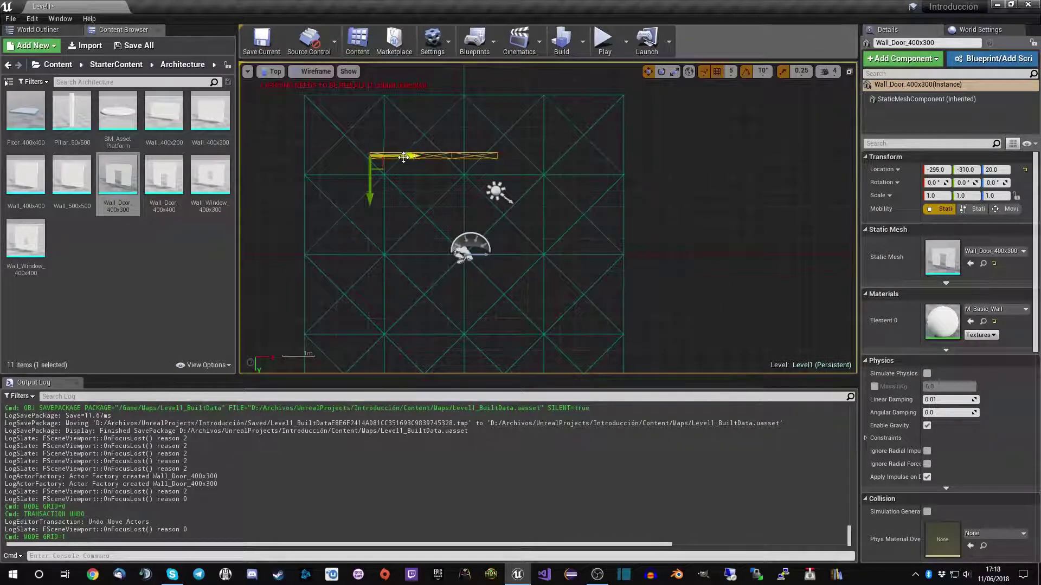
pyautogui.moveTo(393, 157); pyautogui.dragTo(426, 161)
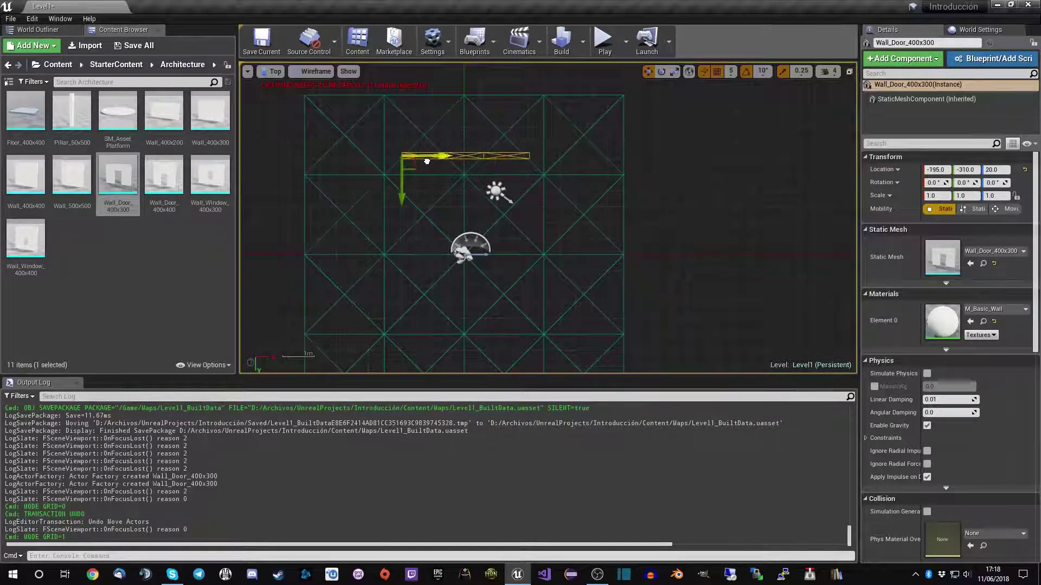
pyautogui.scroll(2, 447, 184)
pyautogui.scroll(2, 454, 183)
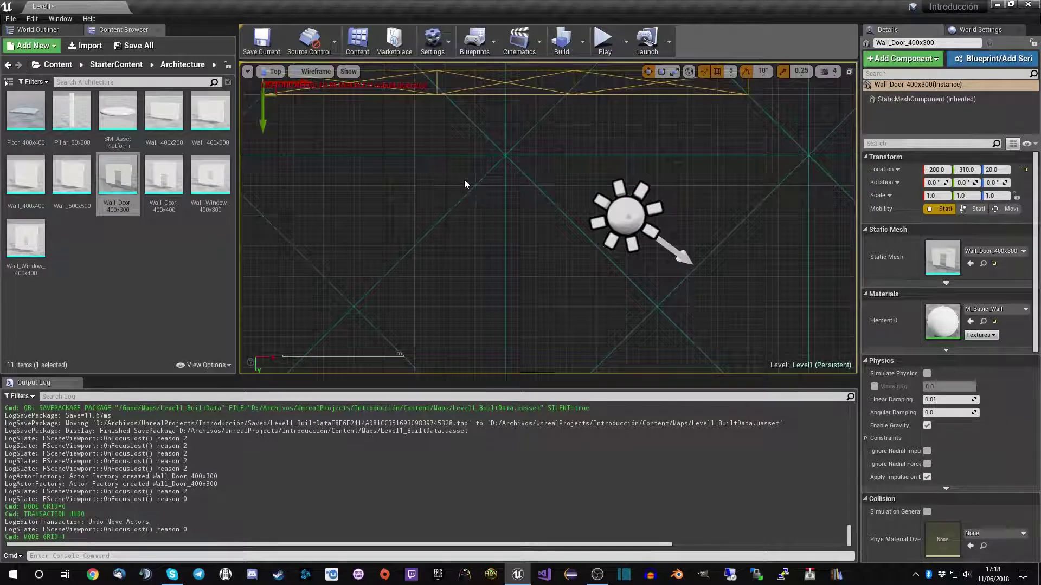
pyautogui.scroll(-3, 464, 180)
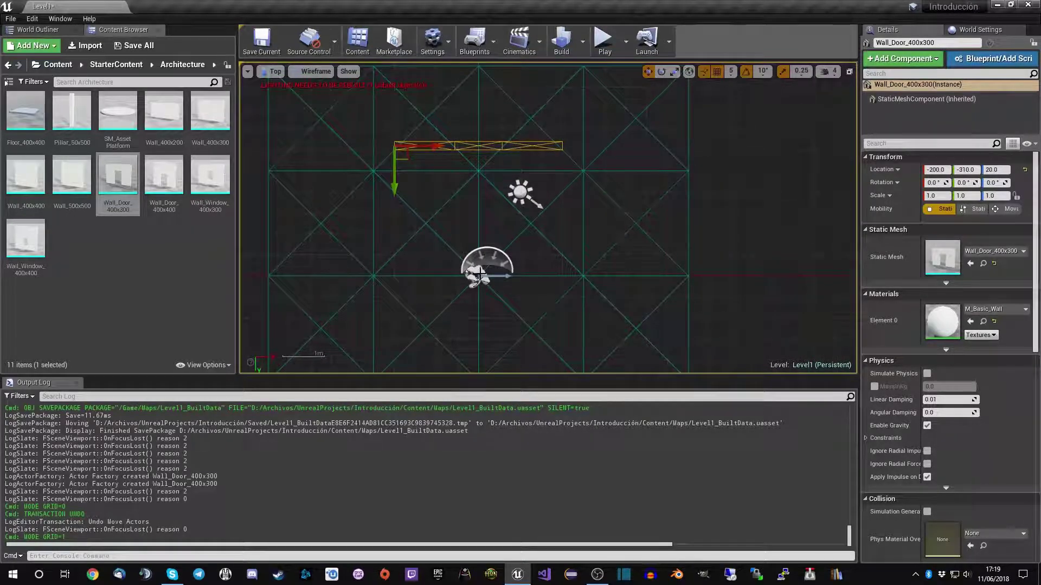
# Step: Back in Perspective view, move the Player Start 200 units along Y
pyautogui.click(247, 71)
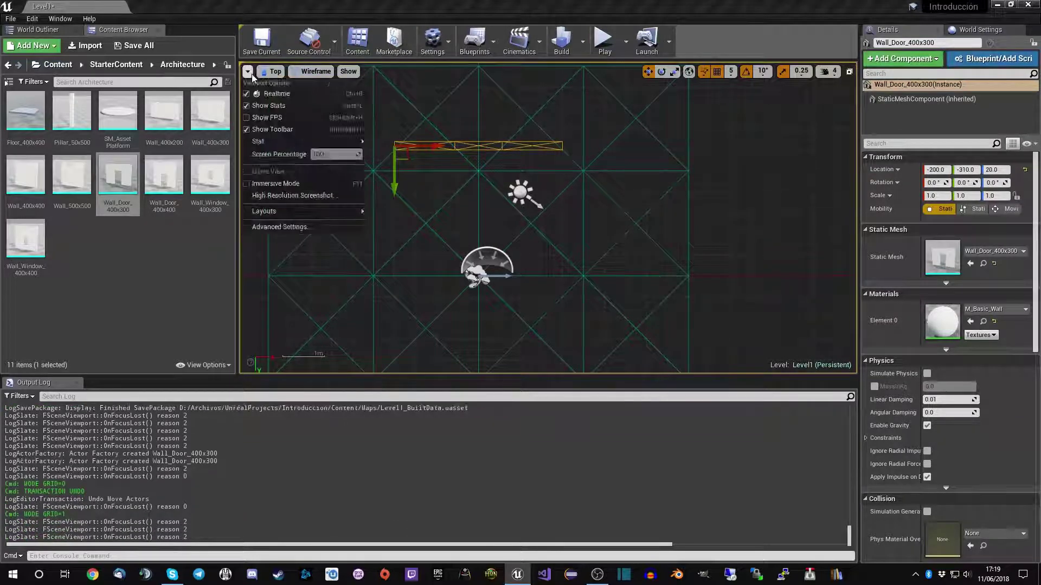
pyautogui.click(274, 71)
pyautogui.click(273, 84)
pyautogui.moveTo(662, 182); pyautogui.dragTo(663, 182, button='right')
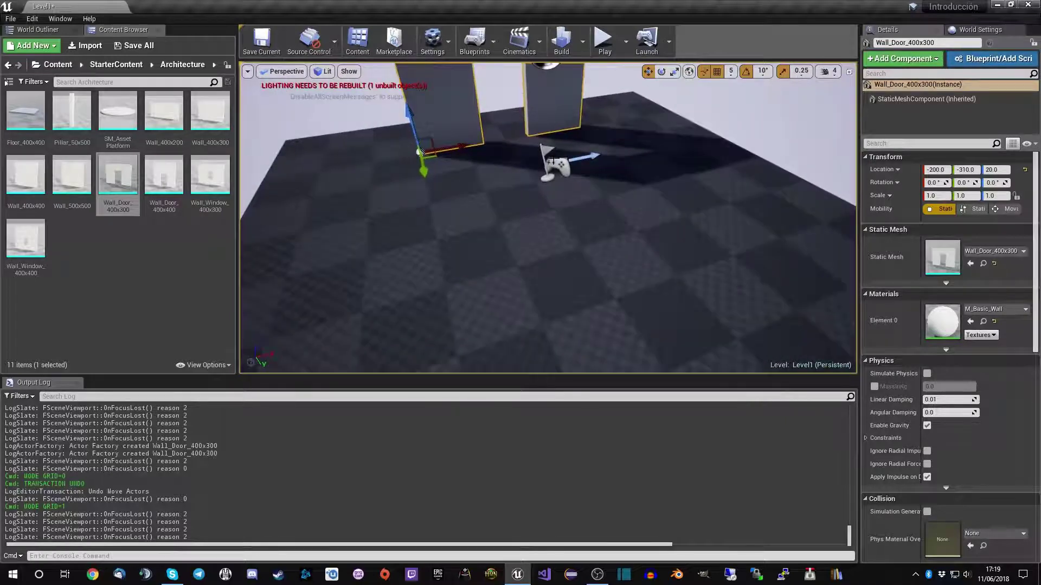
pyautogui.click(553, 162)
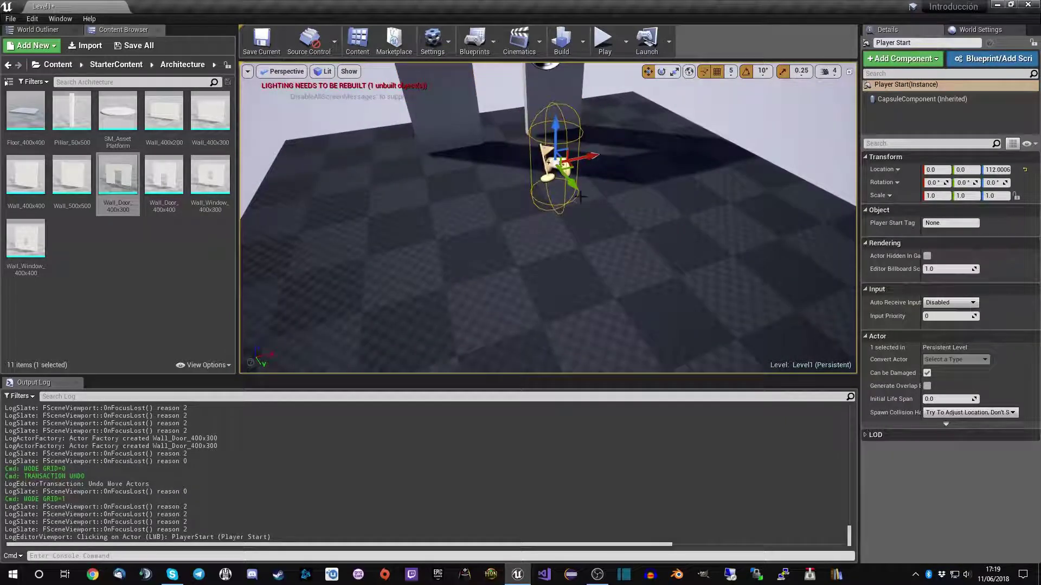
pyautogui.moveTo(570, 182); pyautogui.dragTo(650, 292)
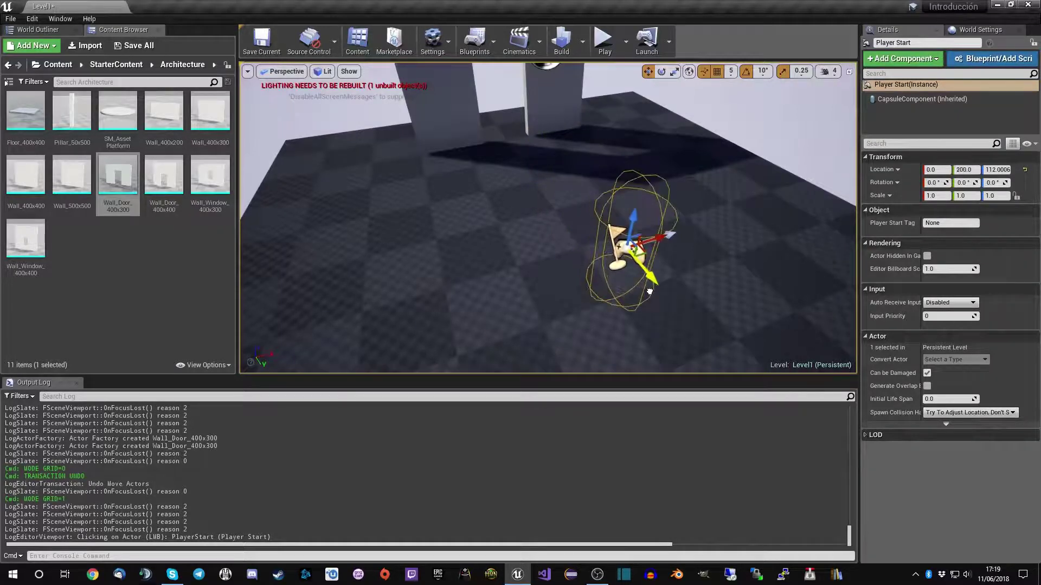
# Step: Rotate the Player Start to -90° yaw and set its Z location to 112.0
pyautogui.click(661, 71)
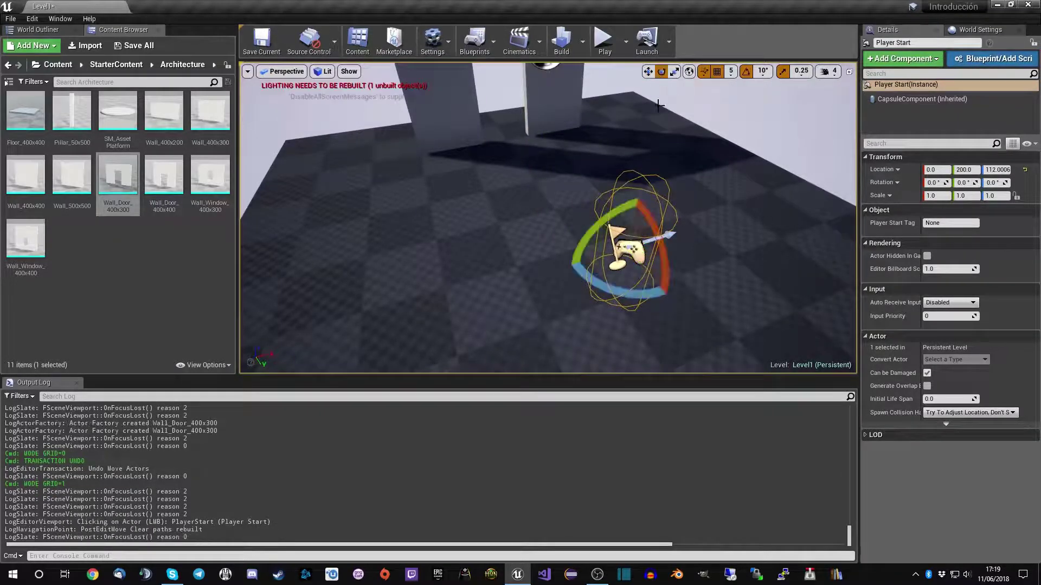
pyautogui.moveTo(592, 286)
pyautogui.mouseDown()
pyautogui.moveTo(602, 268)
pyautogui.moveTo(580, 255)
pyautogui.moveTo(621, 308)
pyautogui.mouseUp()
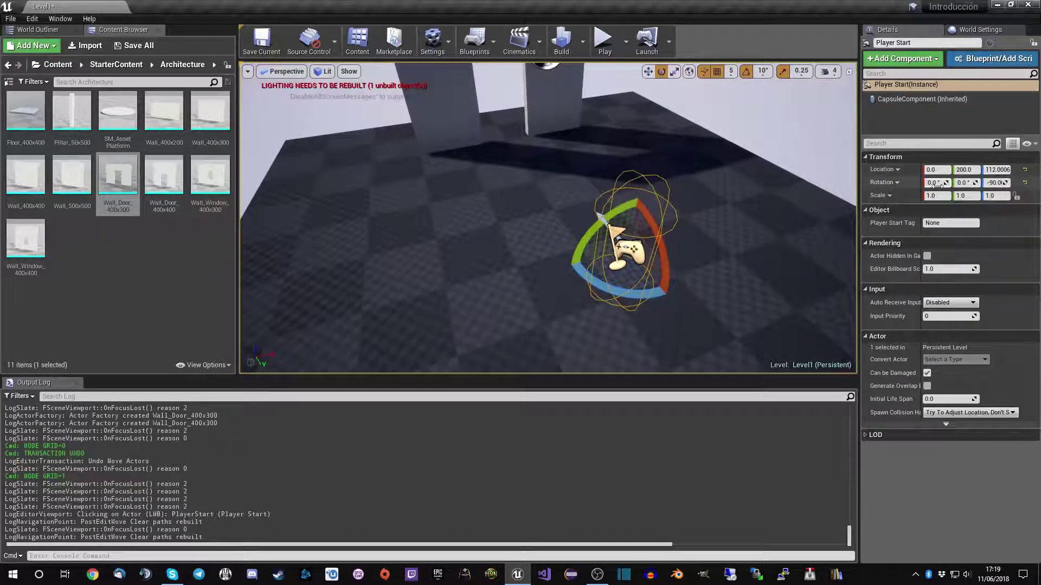
pyautogui.click(1001, 169)
pyautogui.press('Return')
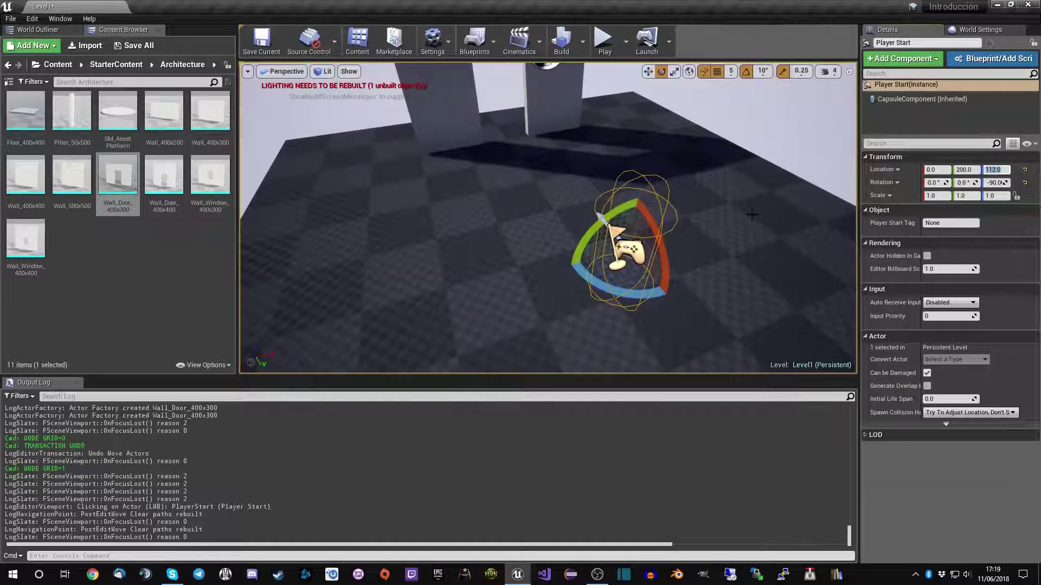
pyautogui.moveTo(536, 197); pyautogui.dragTo(575, 201, button='right')
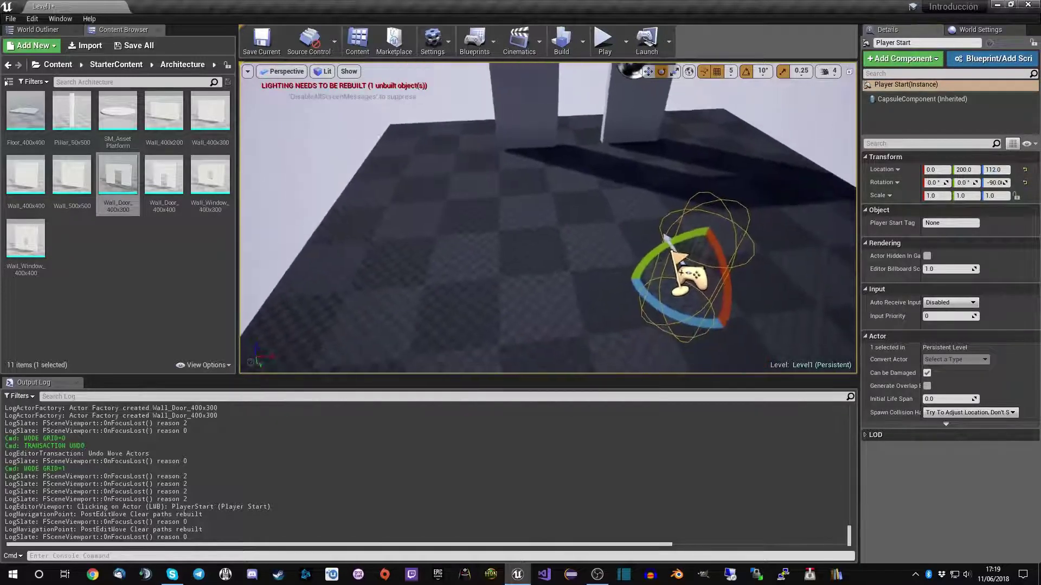
# Step: Play-test Level1 by walking toward the doorway, then stop and select the floor
pyautogui.click(606, 48)
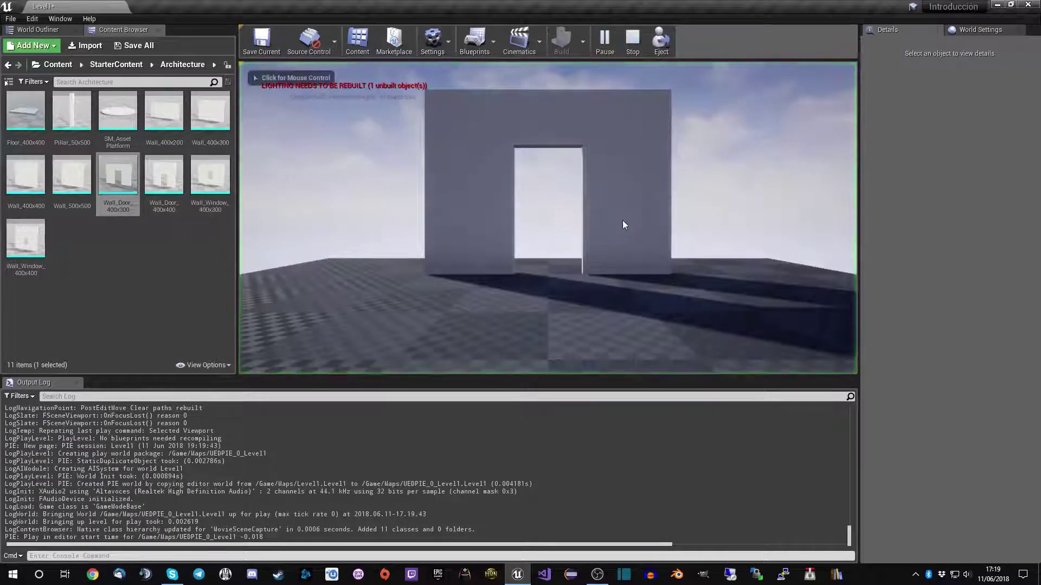
pyautogui.press('w')
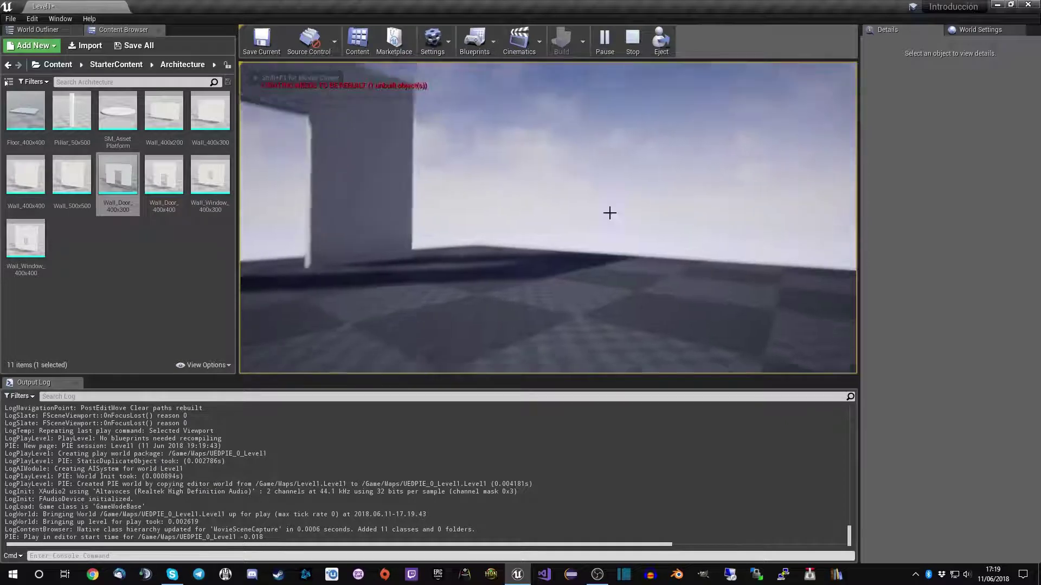
pyautogui.press('Escape')
pyautogui.moveTo(593, 172); pyautogui.dragTo(593, 179, button='right')
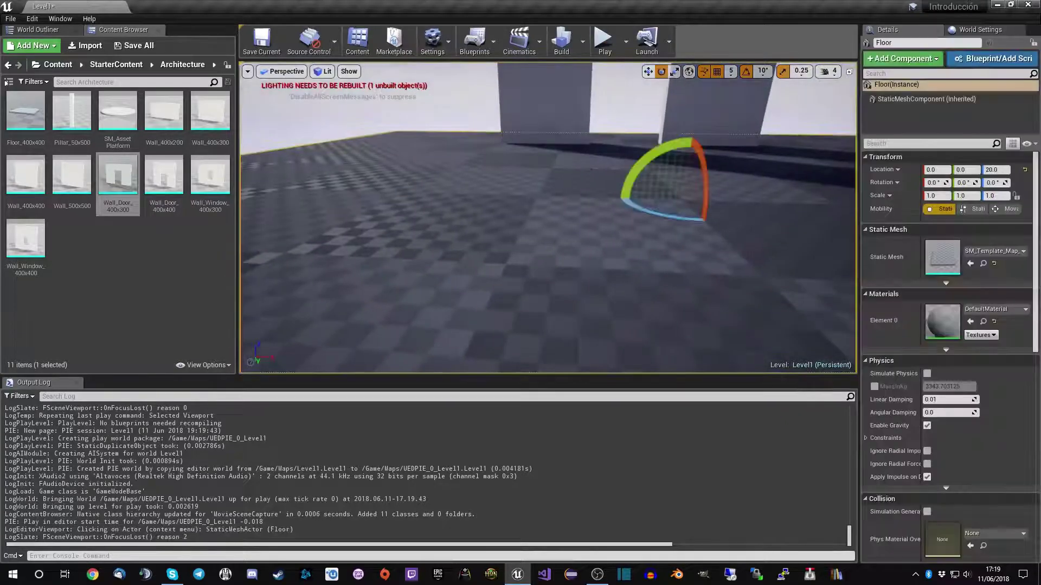
pyautogui.rightClick(575, 217)
pyautogui.press('Escape')
pyautogui.rightClick(526, 136)
pyautogui.click(464, 230)
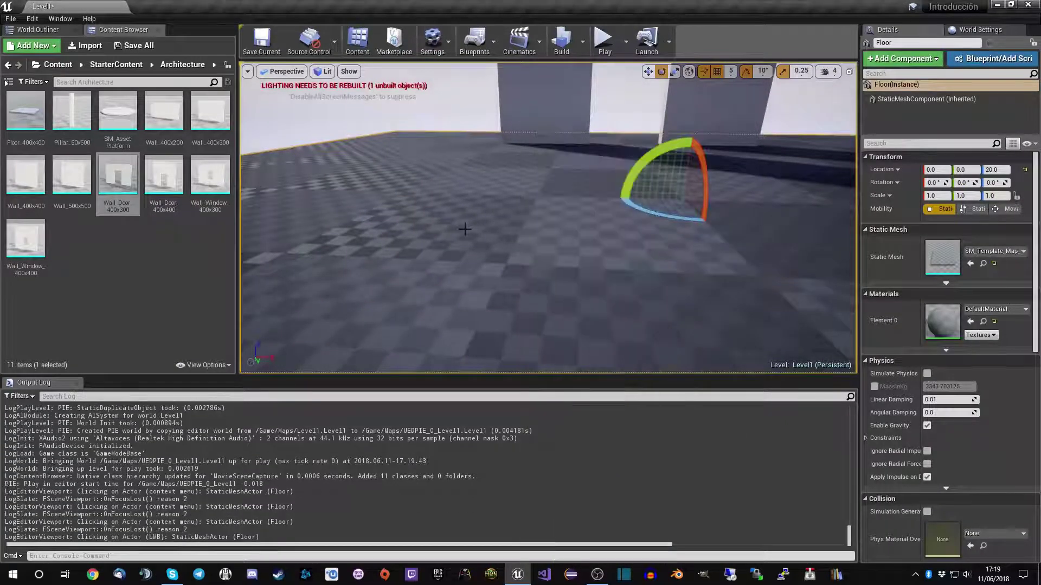
# Step: Search the StarterContent folder for 'door' to list its 7 door assets
pyautogui.scroll(-2, 584, 366)
pyautogui.scroll(-2, 584, 367)
pyautogui.scroll(-2, 584, 366)
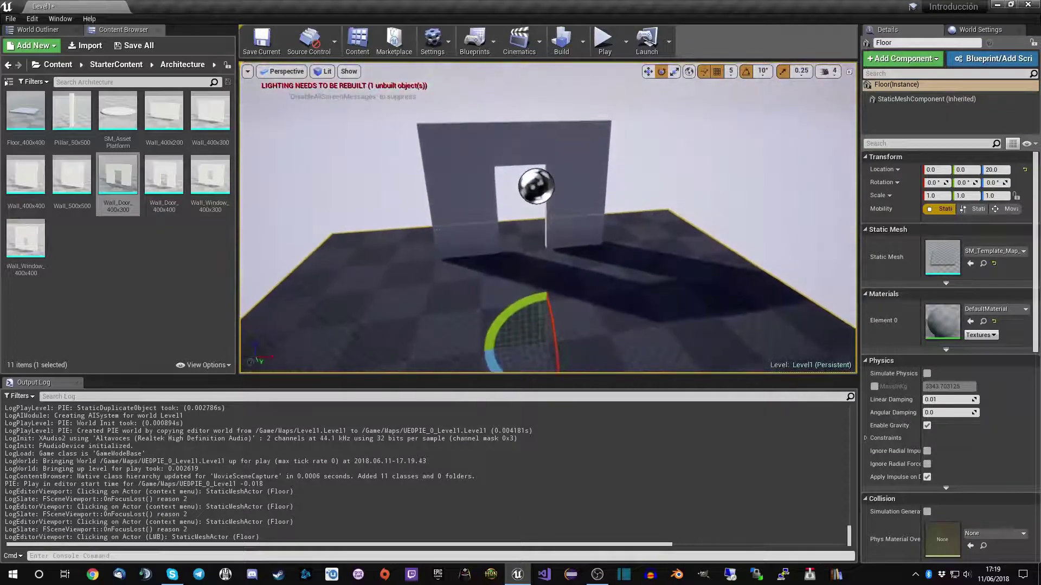
pyautogui.scroll(-1, 585, 367)
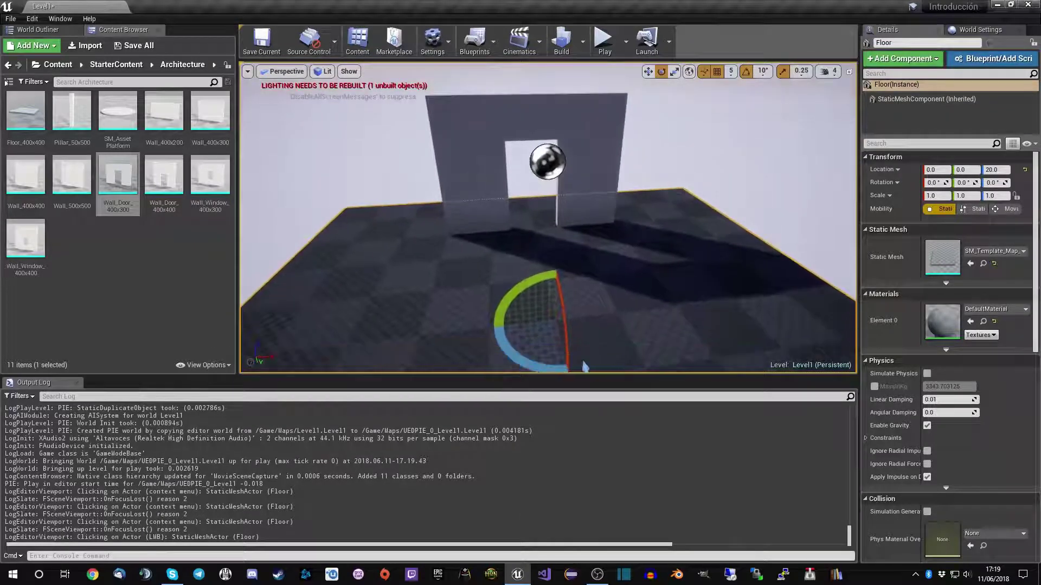
pyautogui.click(121, 67)
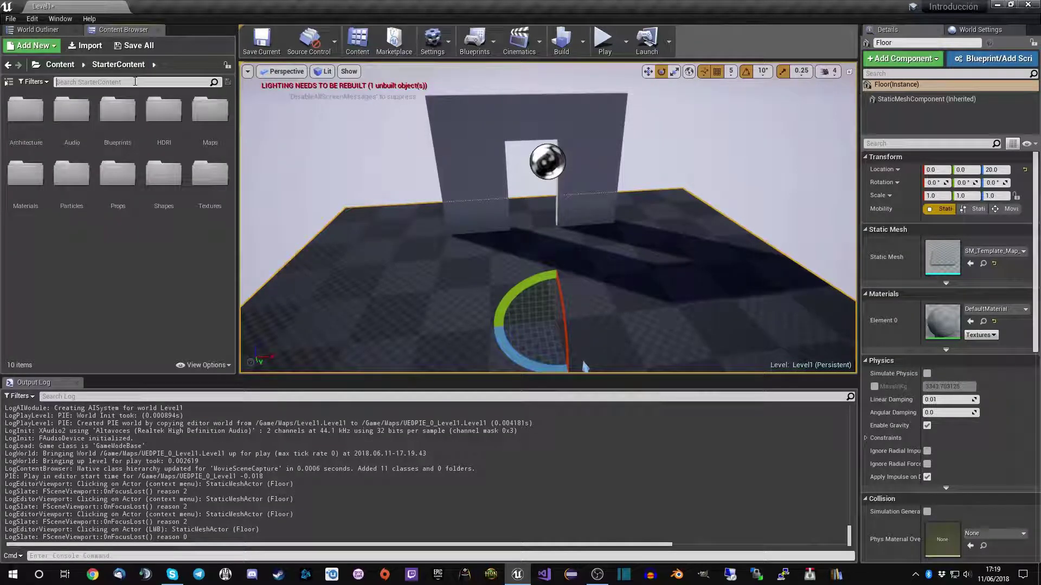
pyautogui.write('door')
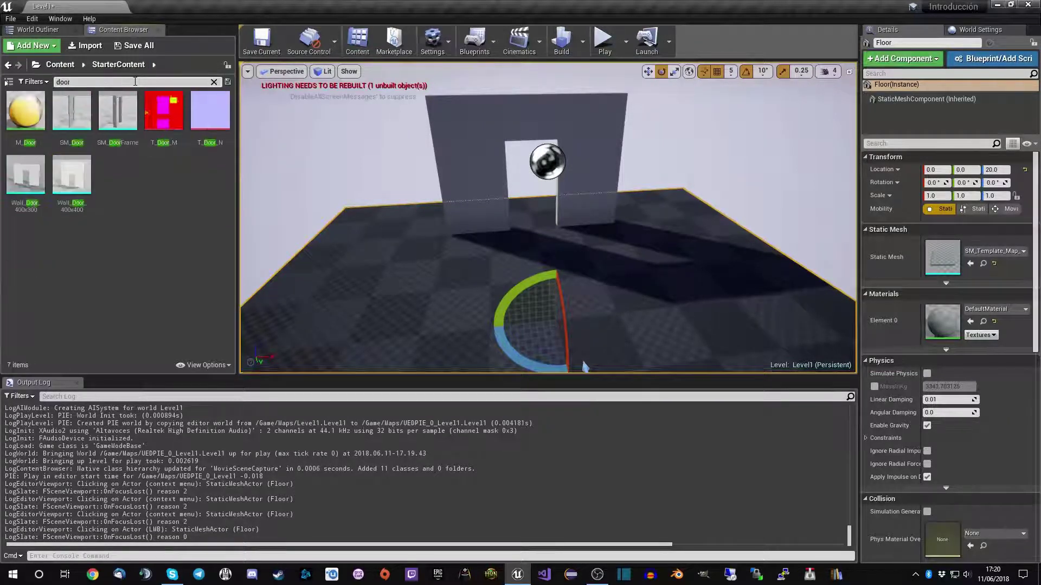
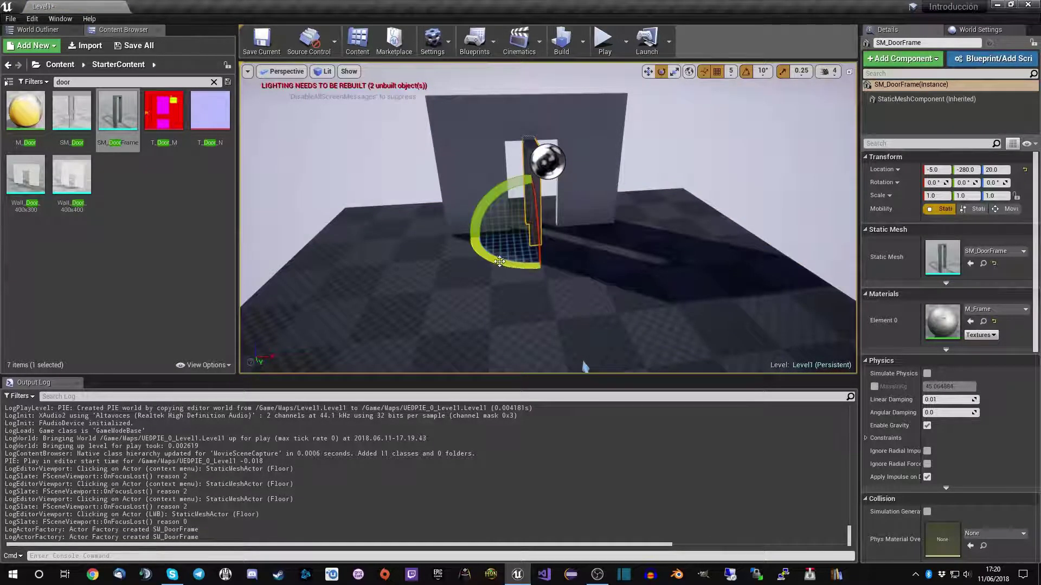
# Step: Rotate SM_DoorFrame to -90° around Z so it faces the wall's doorway
pyautogui.moveTo(487, 257)
pyautogui.mouseDown()
pyautogui.moveTo(592, 225)
pyautogui.moveTo(521, 208)
pyautogui.mouseUp()
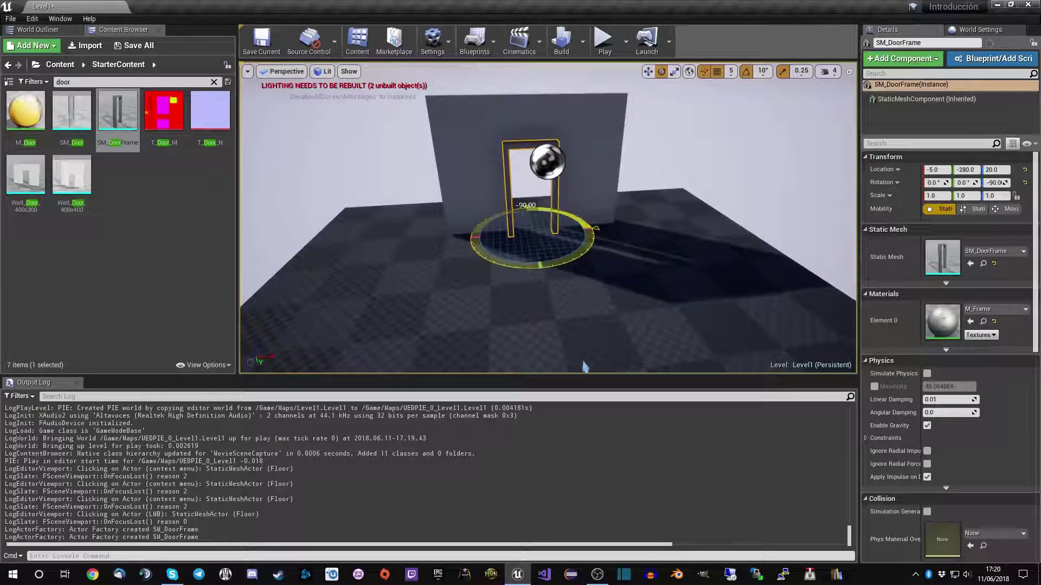
pyautogui.moveTo(521, 209); pyautogui.dragTo(488, 257)
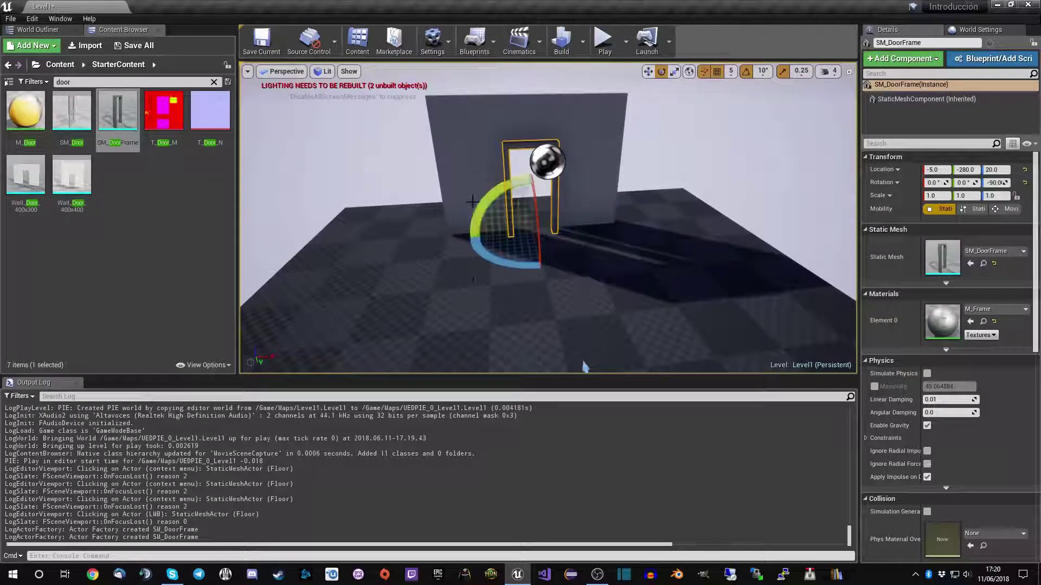
pyautogui.moveTo(423, 258)
pyautogui.mouseDown(button='right')
pyautogui.moveTo(466, 255)
pyautogui.moveTo(421, 256)
pyautogui.mouseUp(button='right')
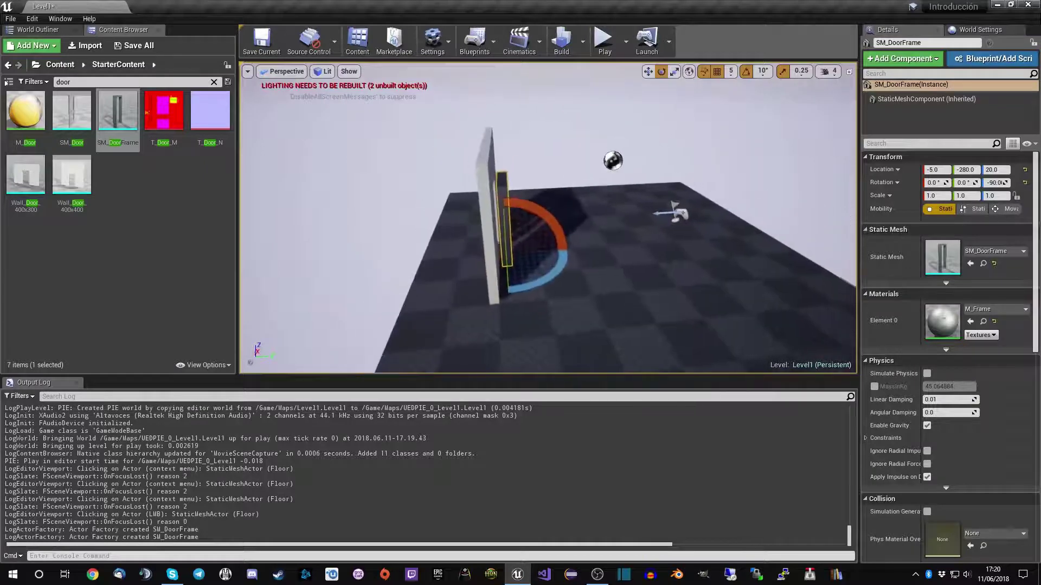
# Step: In the Left orthographic view, slide the door frame to Y -310 into the doorway
pyautogui.click(275, 71)
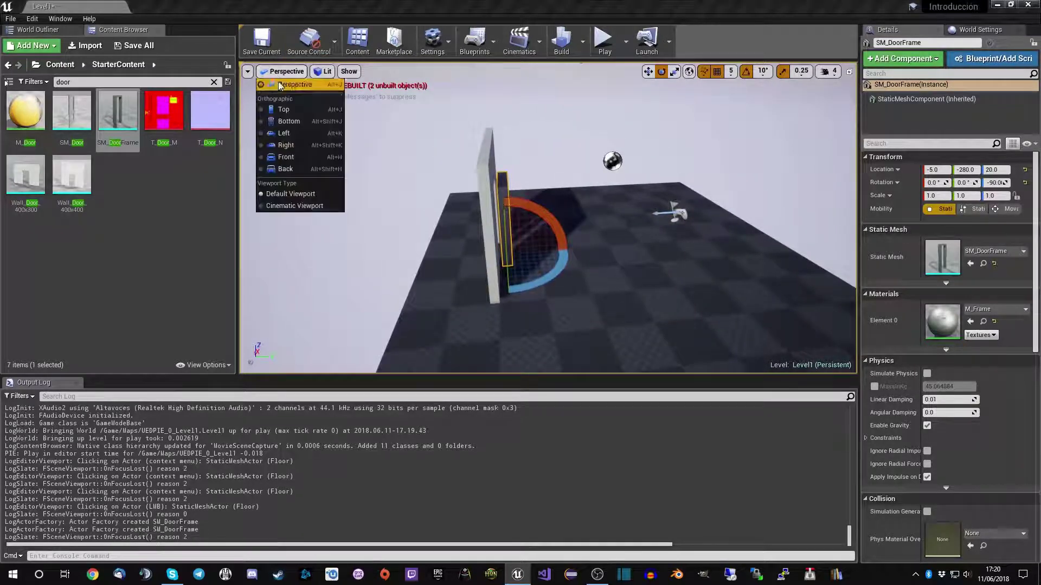
pyautogui.click(293, 130)
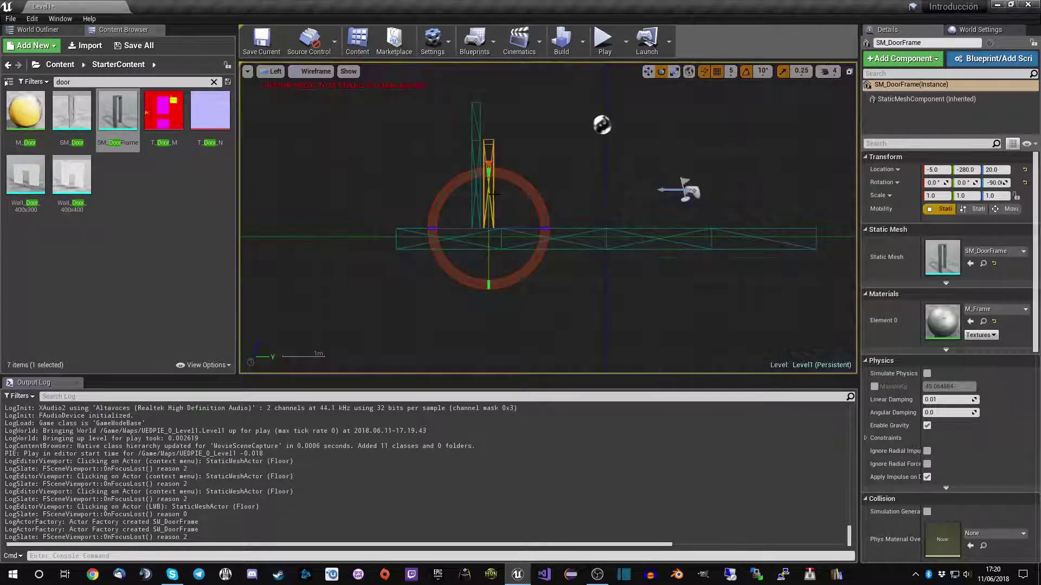
pyautogui.scroll(4, 491, 208)
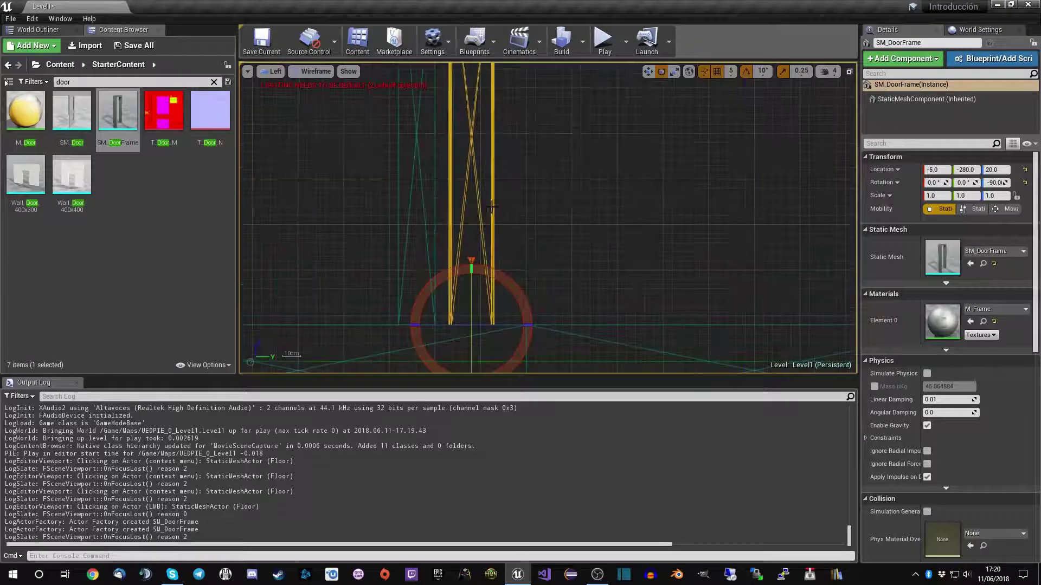
pyautogui.click(648, 71)
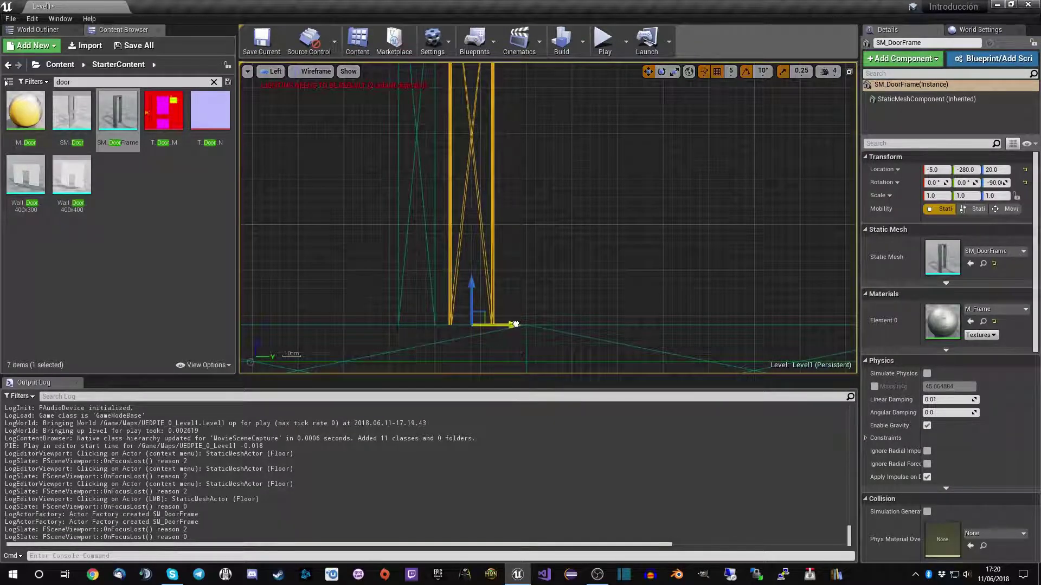
pyautogui.moveTo(514, 326); pyautogui.dragTo(460, 326)
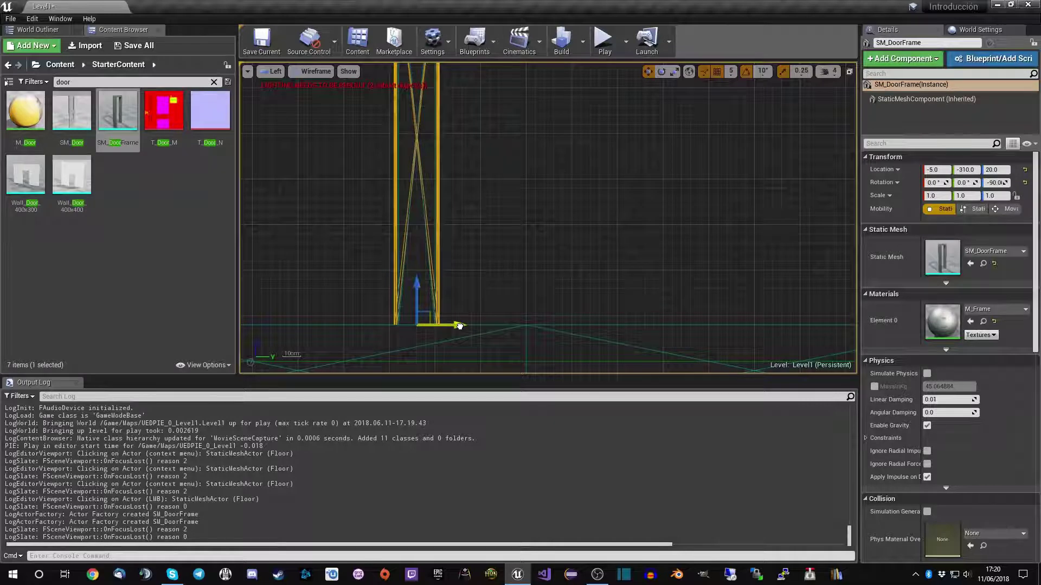
pyautogui.scroll(-2, 488, 302)
pyautogui.scroll(-2, 539, 248)
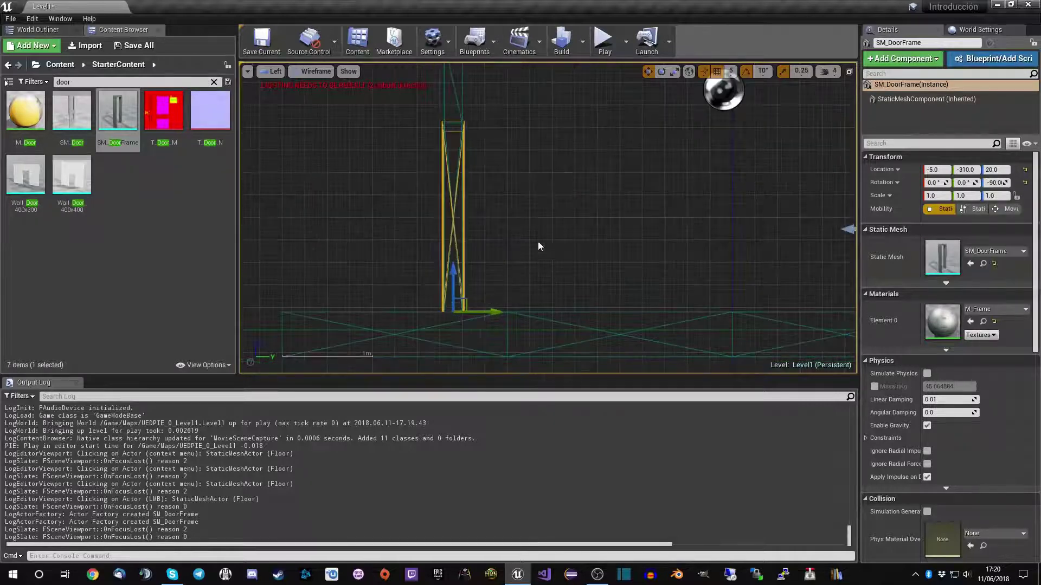
pyautogui.scroll(-2, 522, 261)
pyautogui.scroll(-1, 418, 262)
pyautogui.moveTo(418, 263); pyautogui.dragTo(448, 270, button='right')
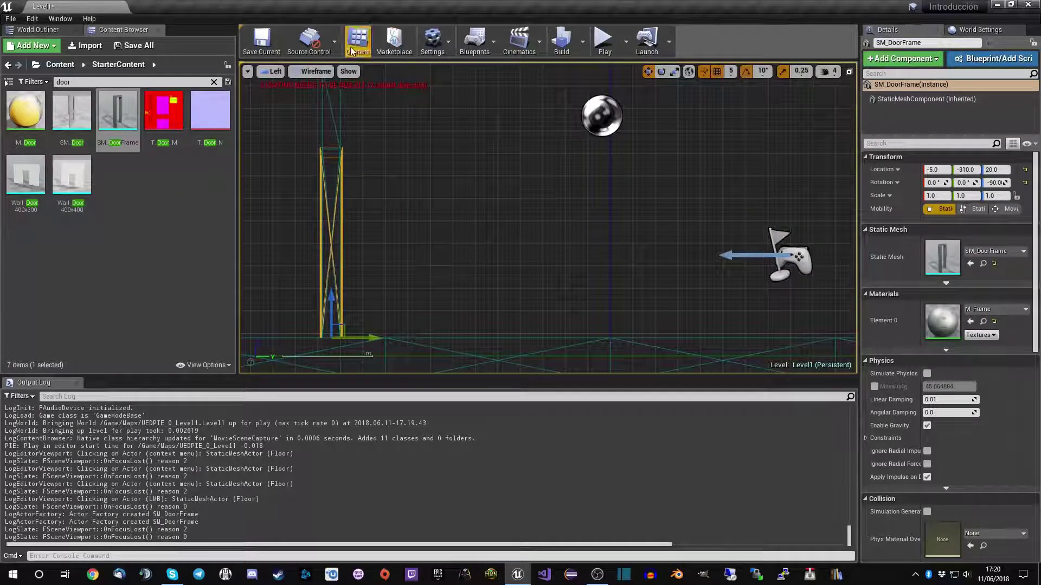
# Step: Check the frame's placement in the Right and Front views, then return to Perspective
pyautogui.click(276, 73)
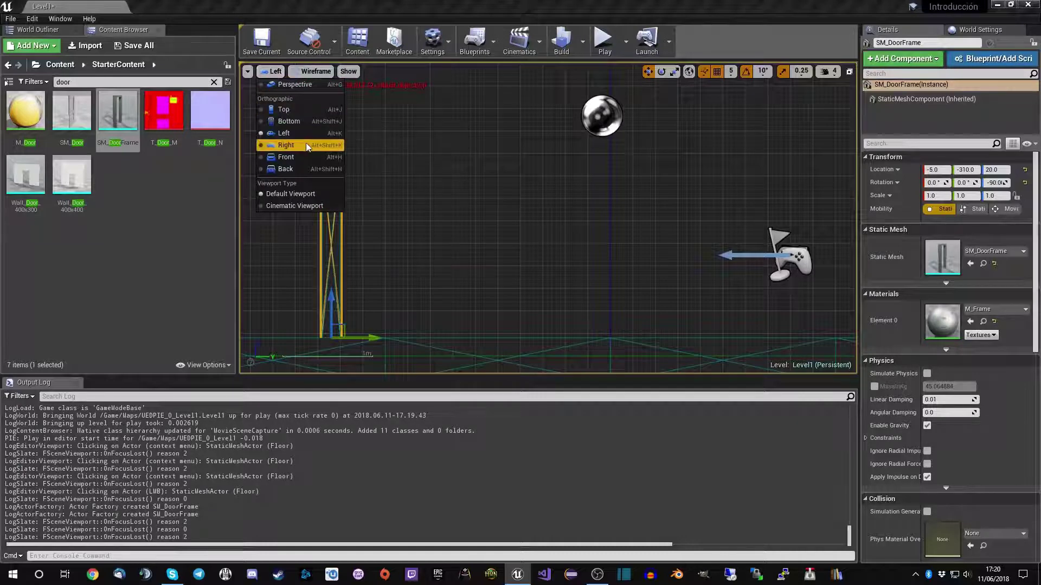
pyautogui.click(292, 145)
pyautogui.click(277, 71)
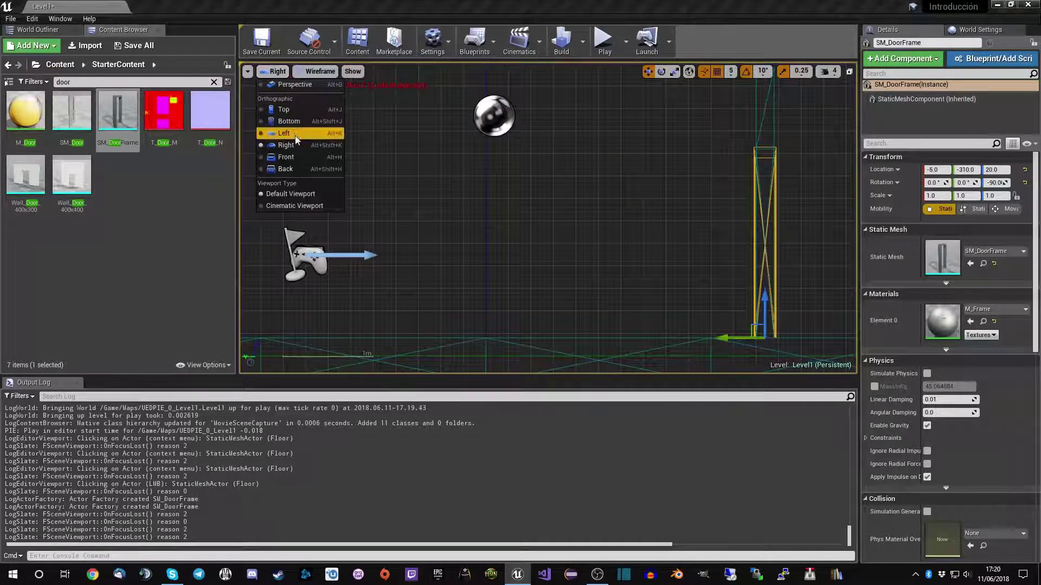
pyautogui.click(293, 156)
pyautogui.moveTo(313, 229); pyautogui.dragTo(460, 206, button='right')
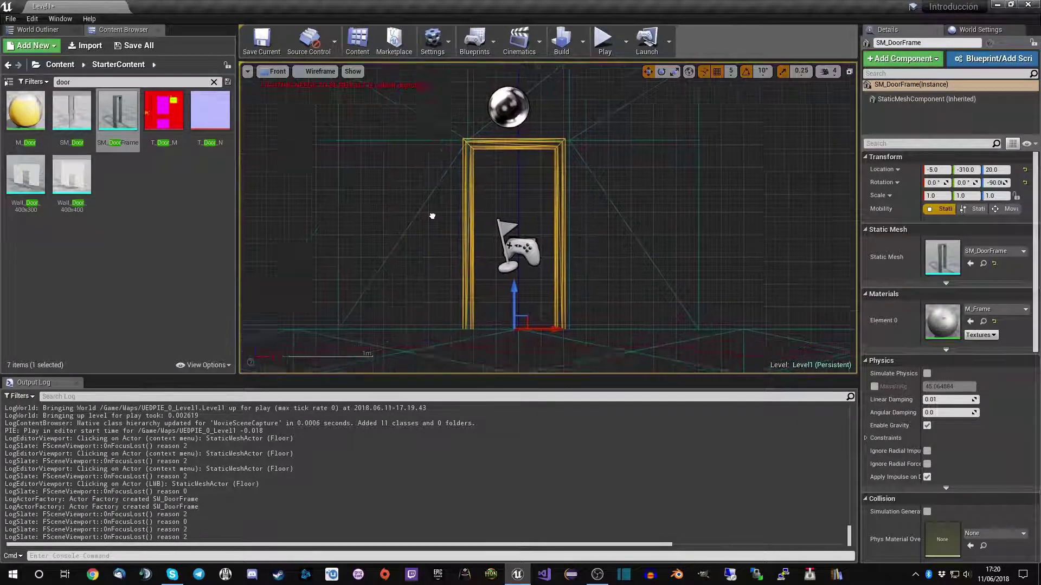
pyautogui.click(271, 71)
pyautogui.click(285, 85)
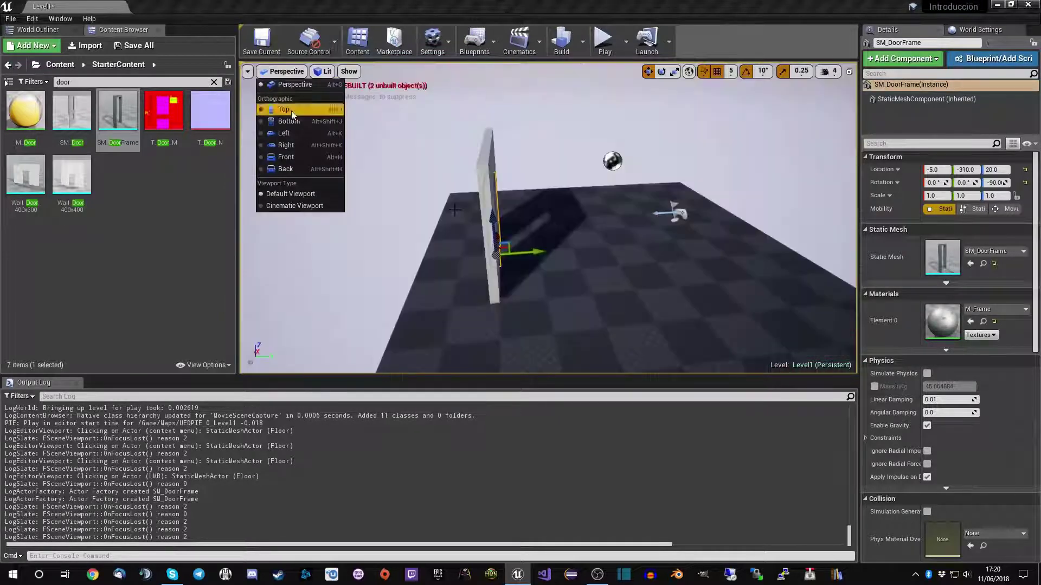
# Step: Search the Content Browser for 'Door' and place SM_Door inside the door frame
pyautogui.moveTo(548, 217); pyautogui.dragTo(490, 221, button='right')
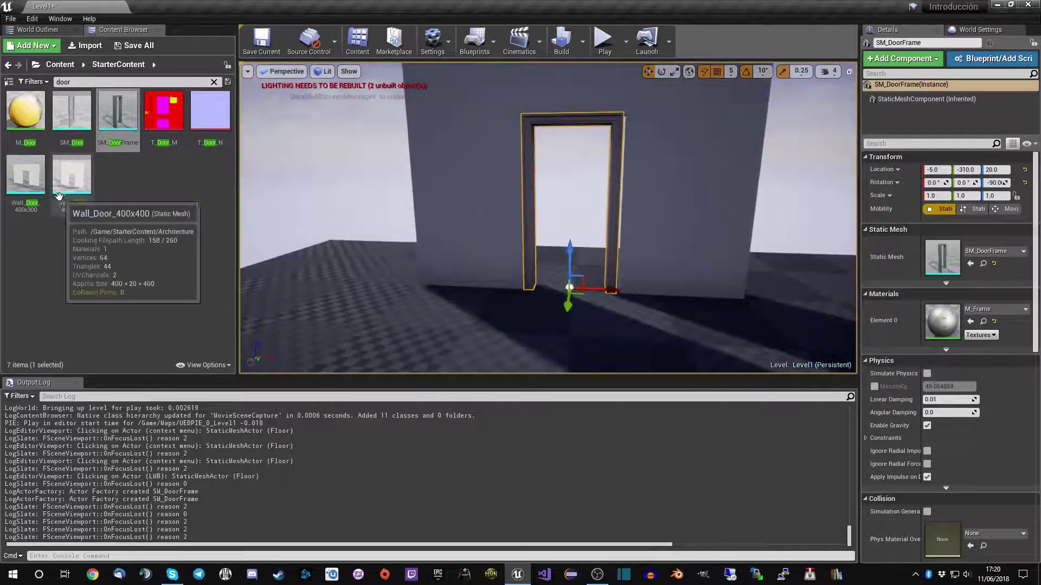
pyautogui.doubleClick(63, 82)
pyautogui.write('Door')
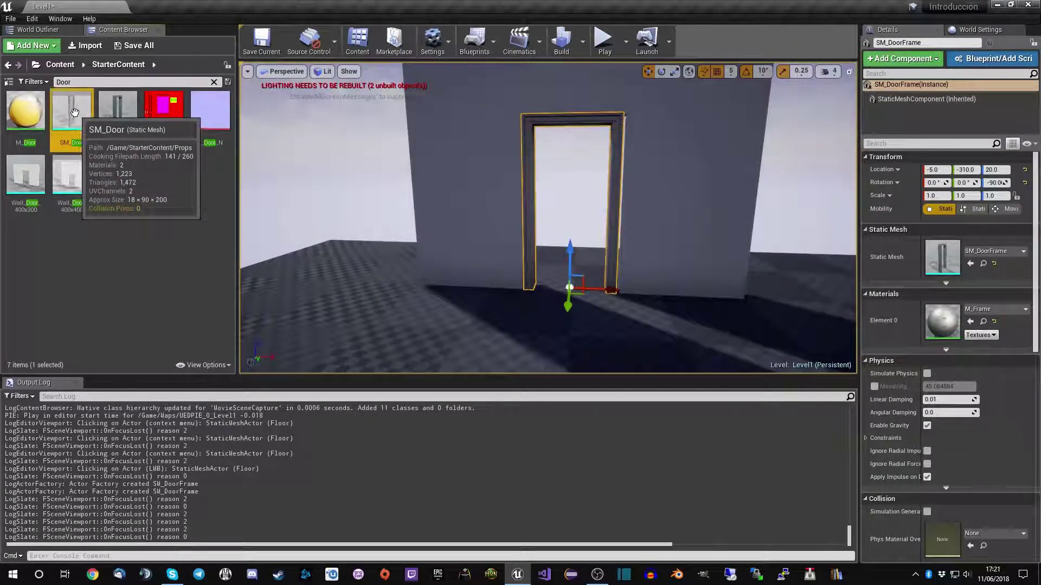
pyautogui.moveTo(80, 118)
pyautogui.mouseDown()
pyautogui.moveTo(552, 300)
pyautogui.moveTo(581, 396)
pyautogui.moveTo(580, 295)
pyautogui.mouseUp()
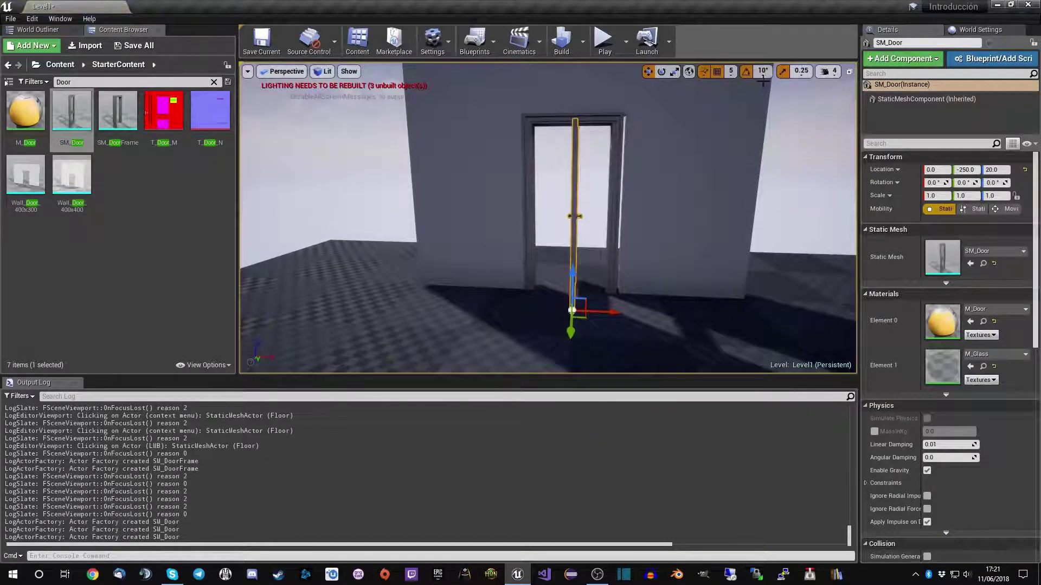
# Step: Rotate SM_Door about 90° around Z to match the frame
pyautogui.click(661, 72)
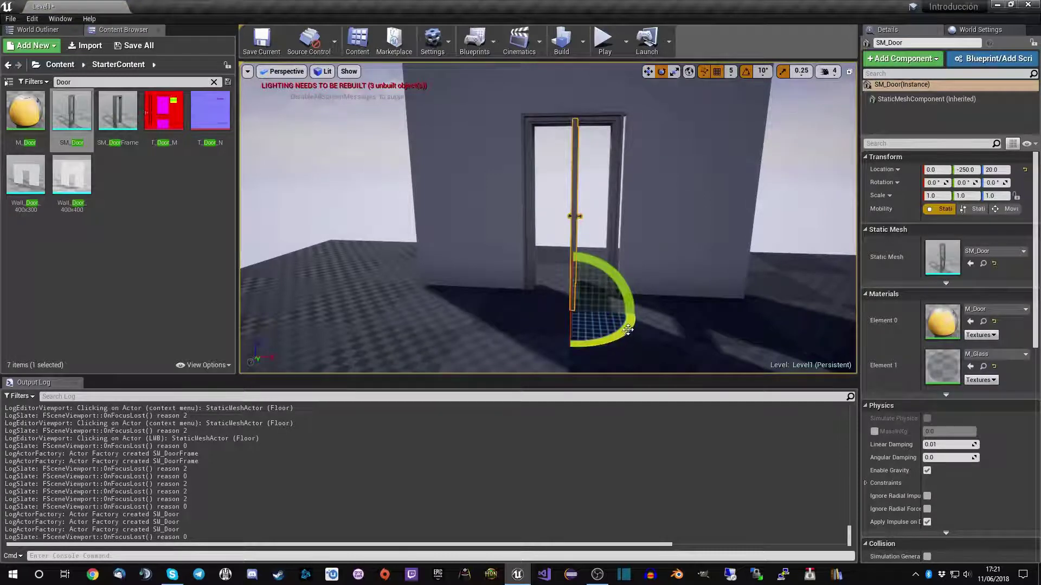
pyautogui.moveTo(628, 329); pyautogui.dragTo(704, 325)
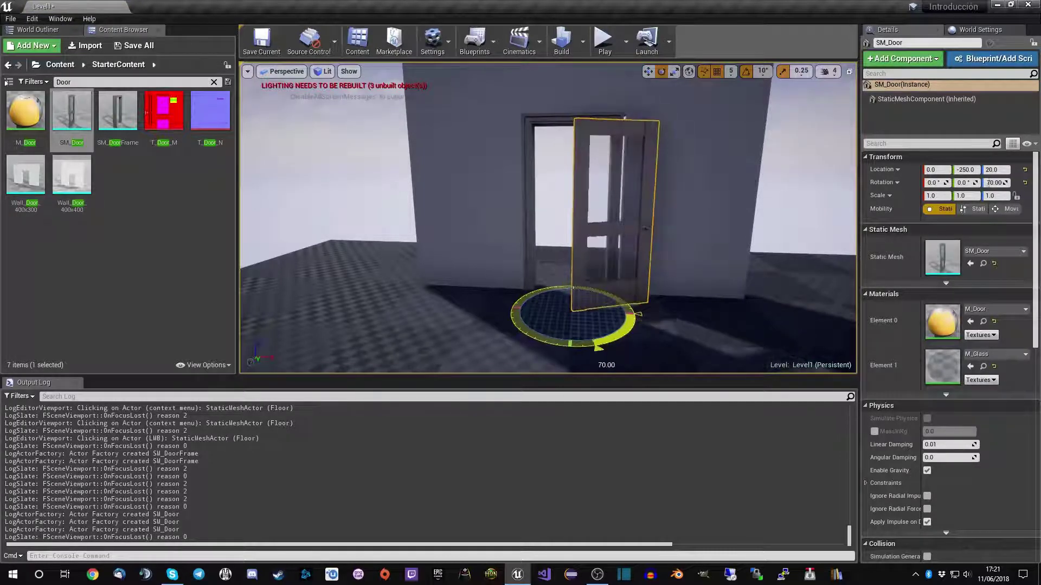
pyautogui.moveTo(598, 347); pyautogui.dragTo(570, 346)
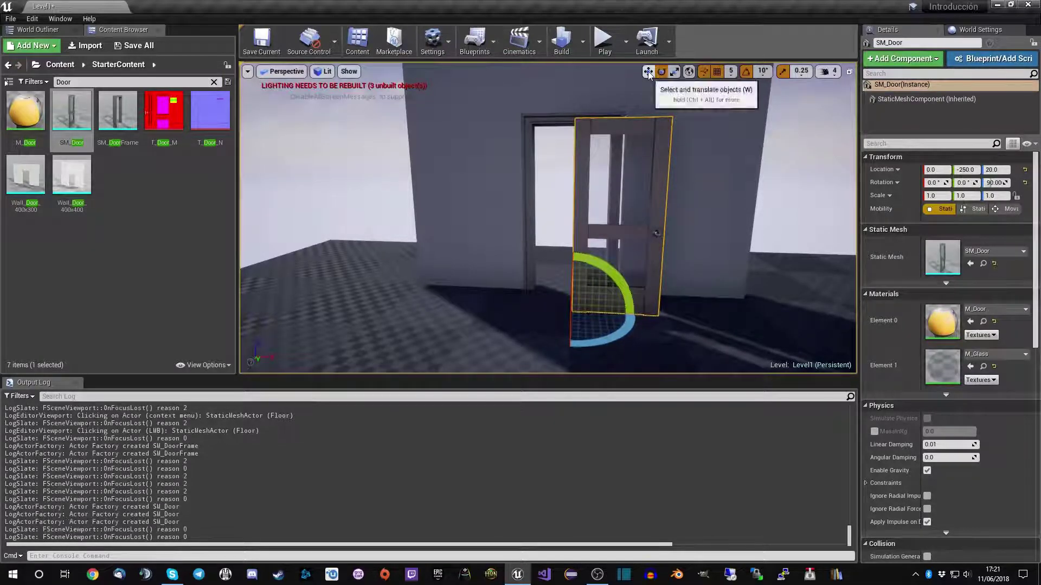
pyautogui.press('w')
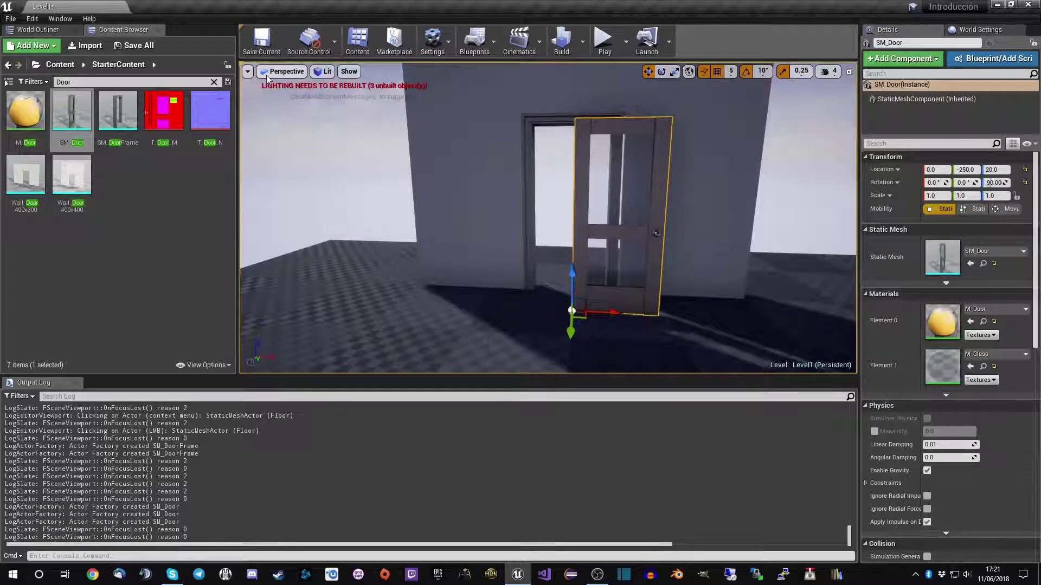
pyautogui.click(267, 76)
# Step: Move the door to Y -310 in the Left view and to about X -45 in the Top view
pyautogui.click(315, 135)
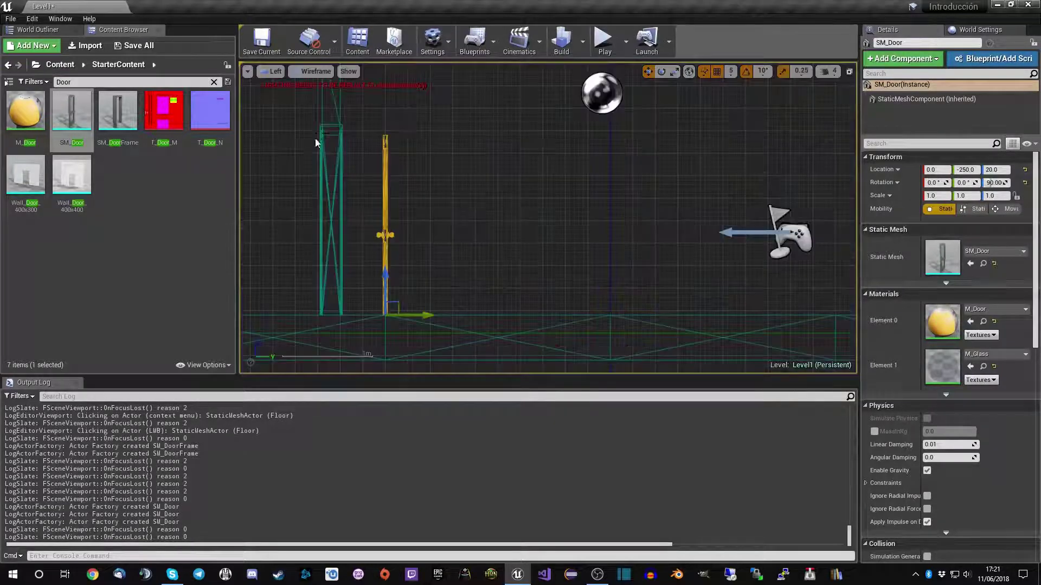
pyautogui.moveTo(426, 318); pyautogui.dragTo(371, 315)
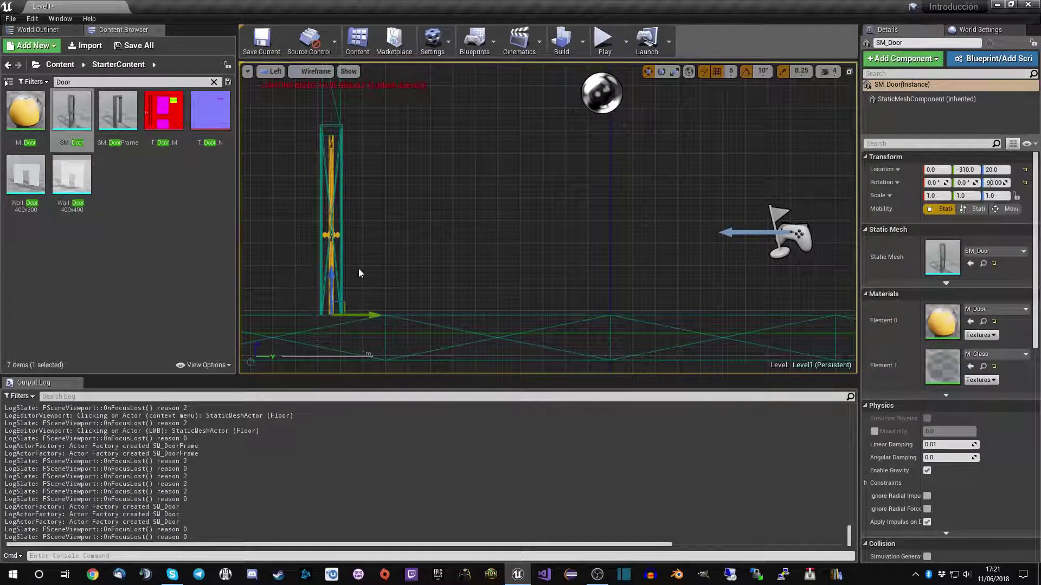
pyautogui.moveTo(359, 268); pyautogui.dragTo(469, 279, button='right')
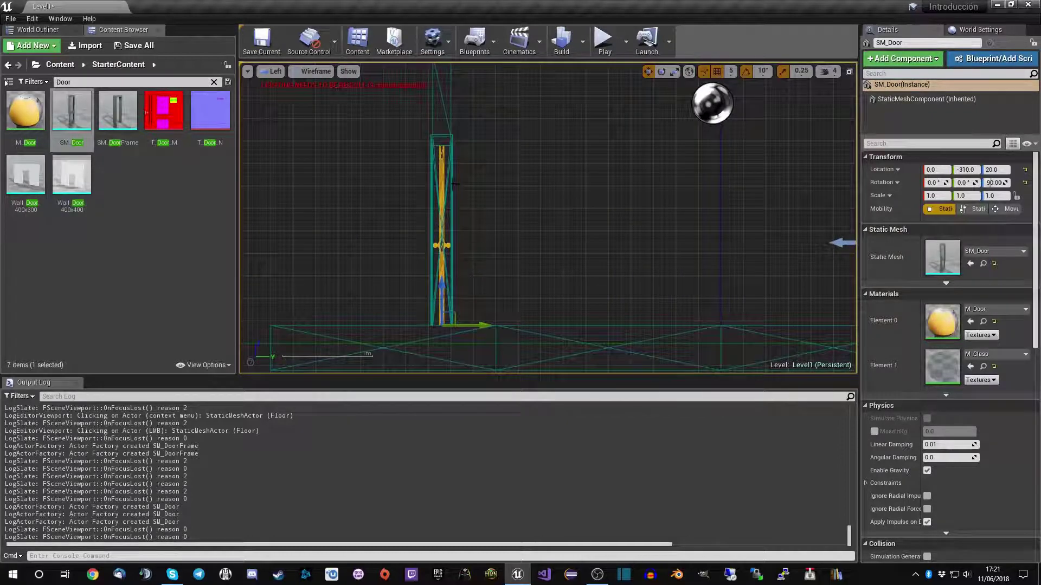
pyautogui.click(271, 73)
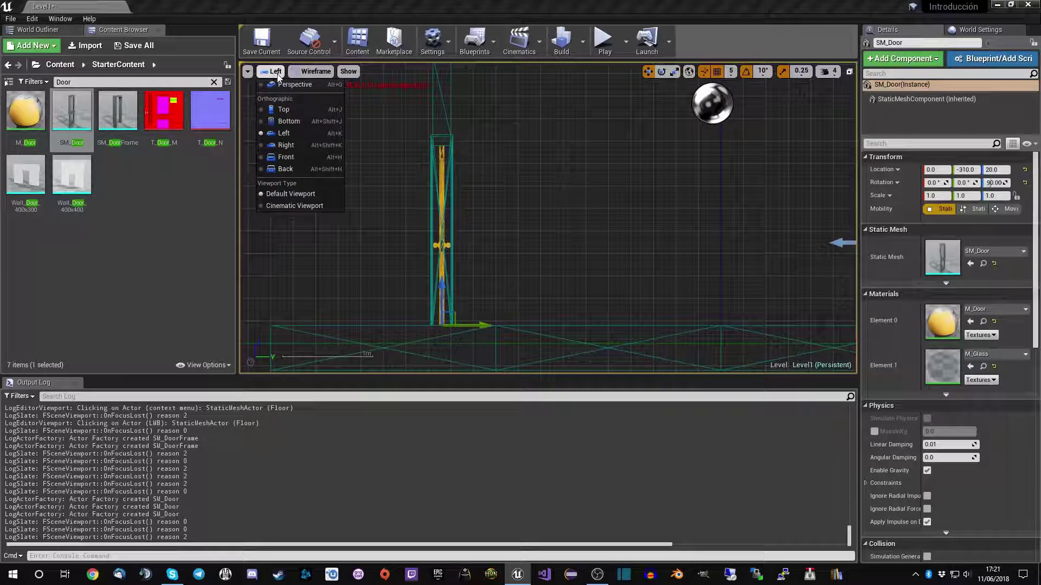
pyautogui.click(283, 108)
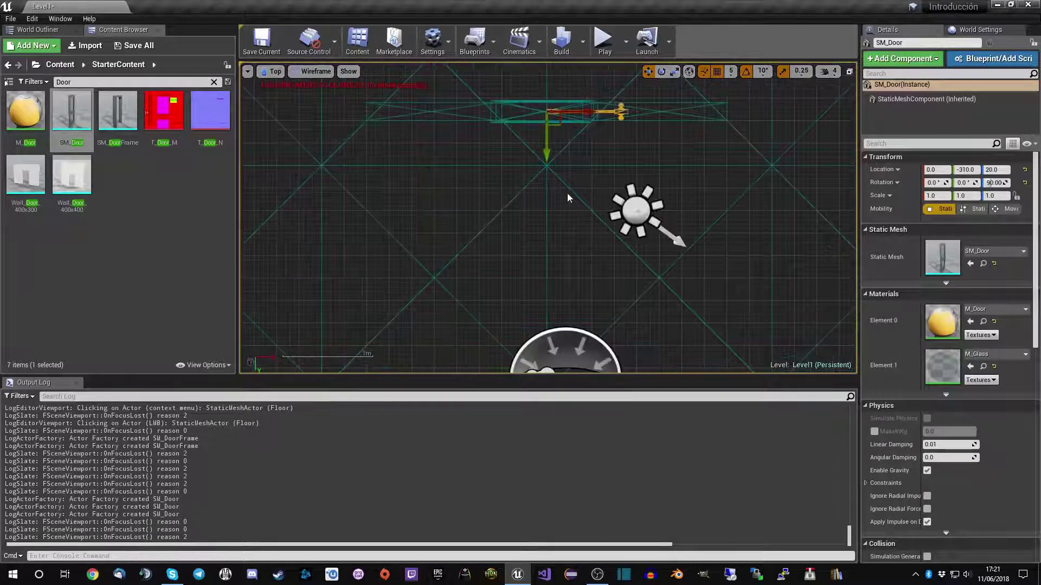
pyautogui.moveTo(567, 194); pyautogui.dragTo(551, 320, button='right')
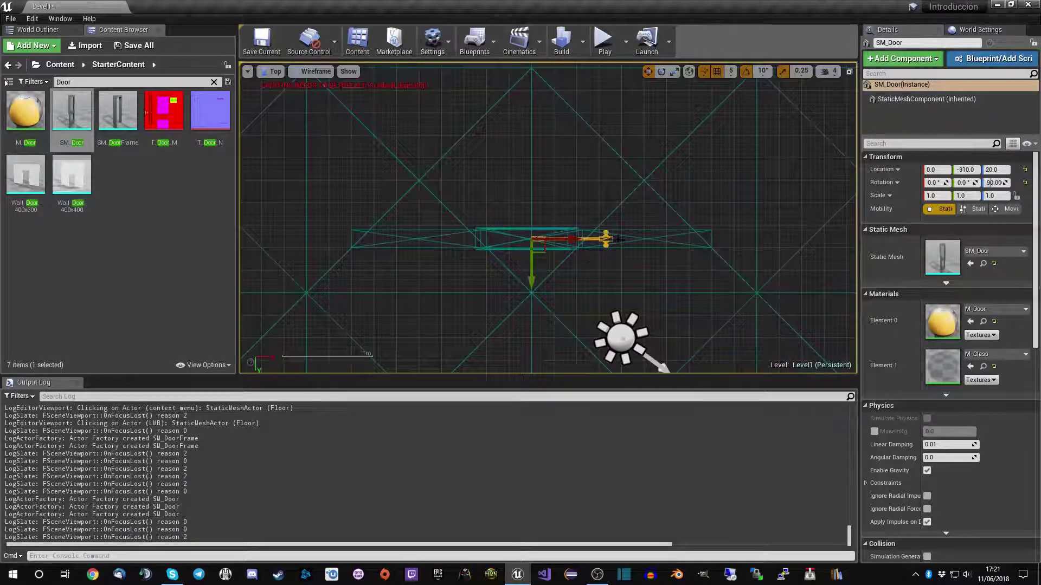
pyautogui.moveTo(561, 242); pyautogui.dragTo(519, 244)
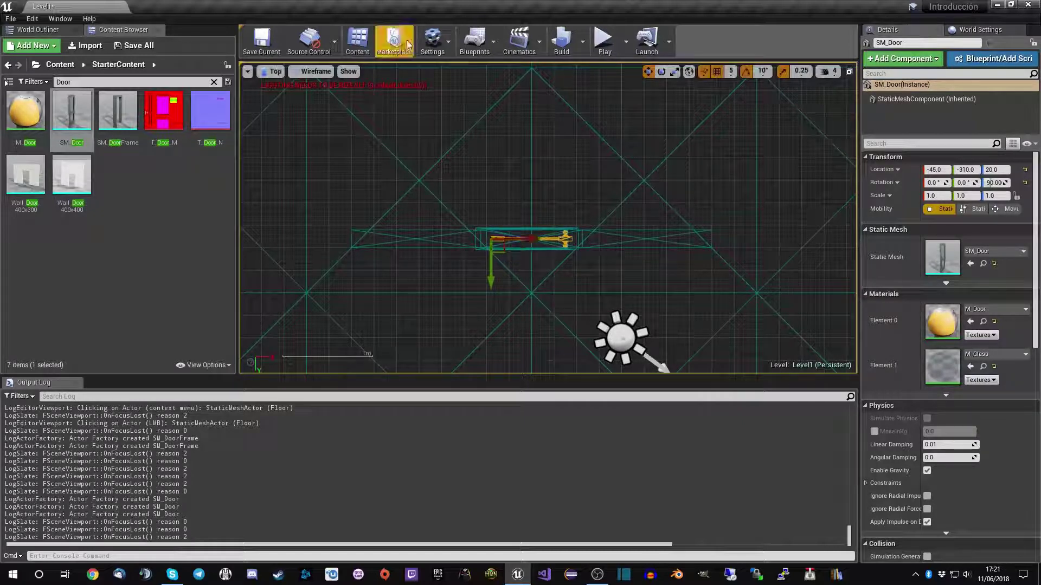
# Step: Back in Perspective, nudge the door to X -50 and save the level
pyautogui.click(272, 71)
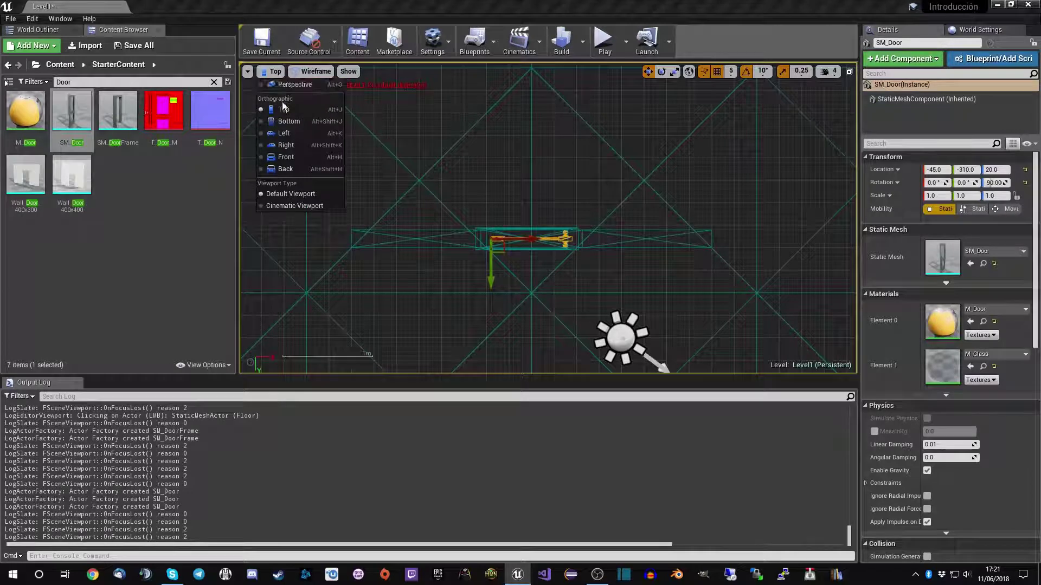
pyautogui.click(287, 86)
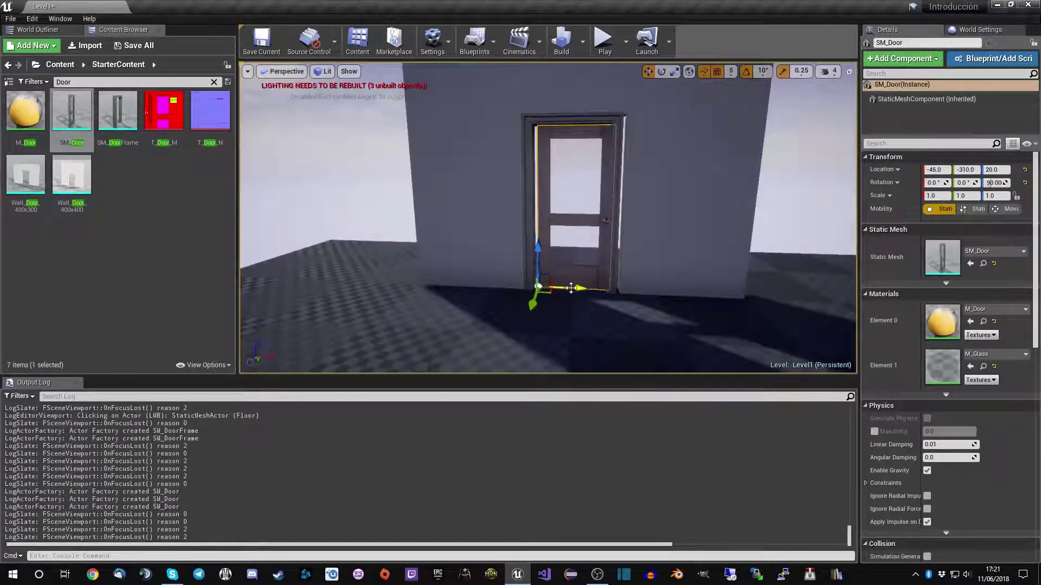
pyautogui.moveTo(570, 287); pyautogui.dragTo(569, 287)
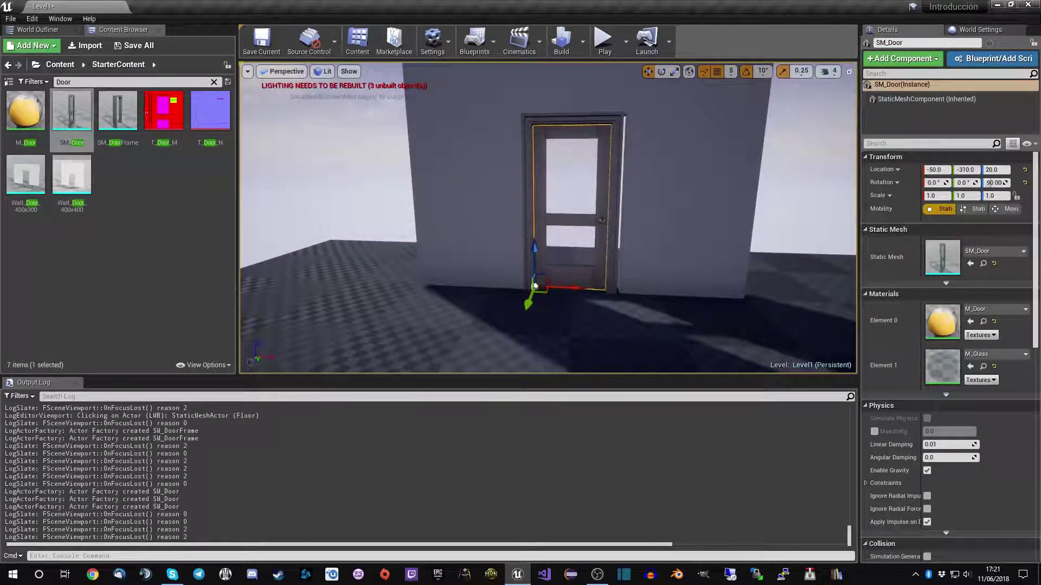
pyautogui.click(262, 40)
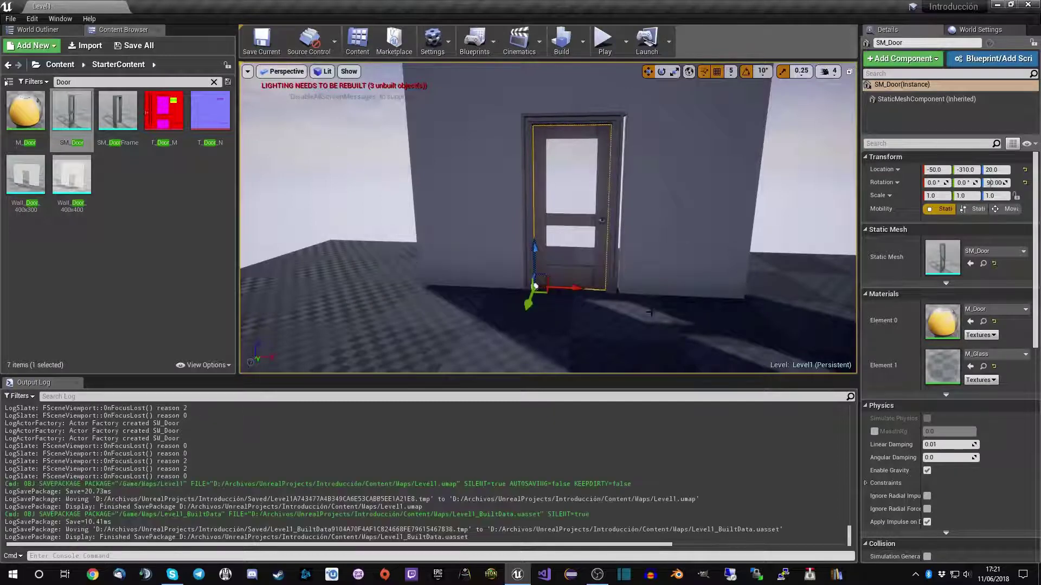
pyautogui.scroll(-2, 572, 140)
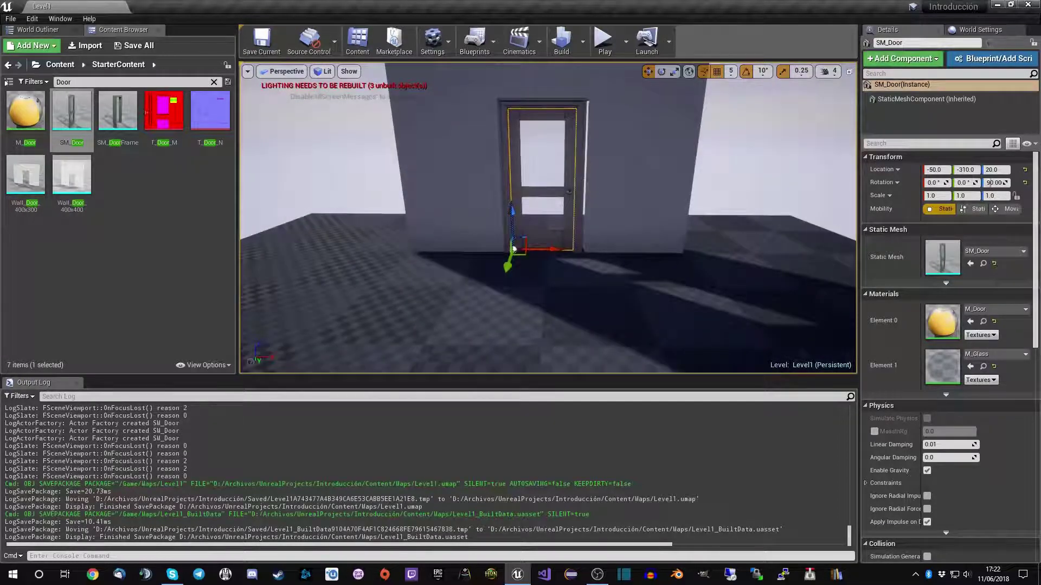
# Step: Move the door frame to X 0, reselect the door, and save with Ctrl+S
pyautogui.click(587, 197)
pyautogui.moveTo(587, 253); pyautogui.dragTo(557, 251)
pyautogui.click(557, 206)
pyautogui.hotkey('ctrl', 's')
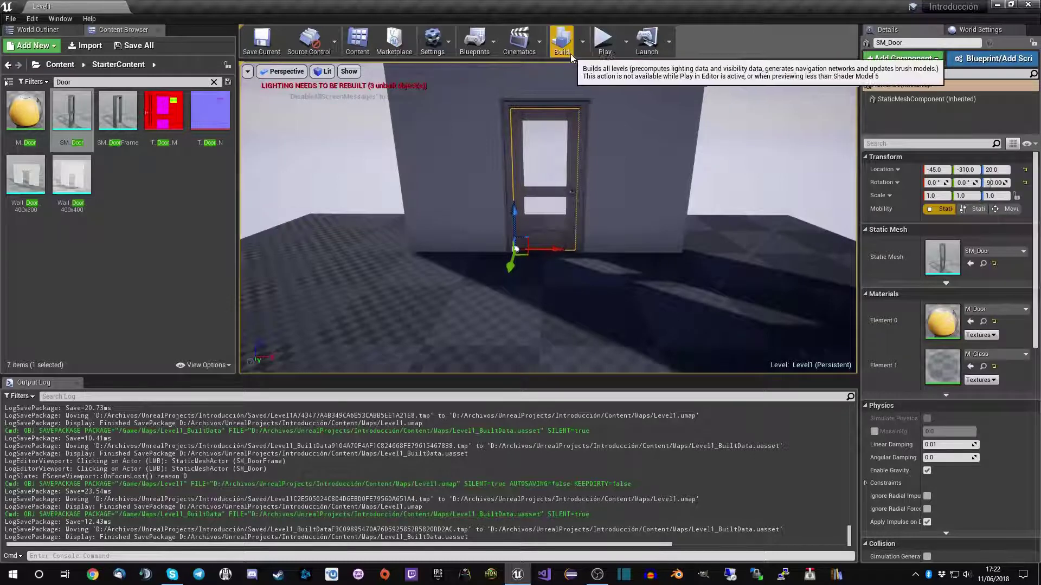
# Step: Run Build Lighting Only, then deselect everything and save Level1
pyautogui.click(582, 42)
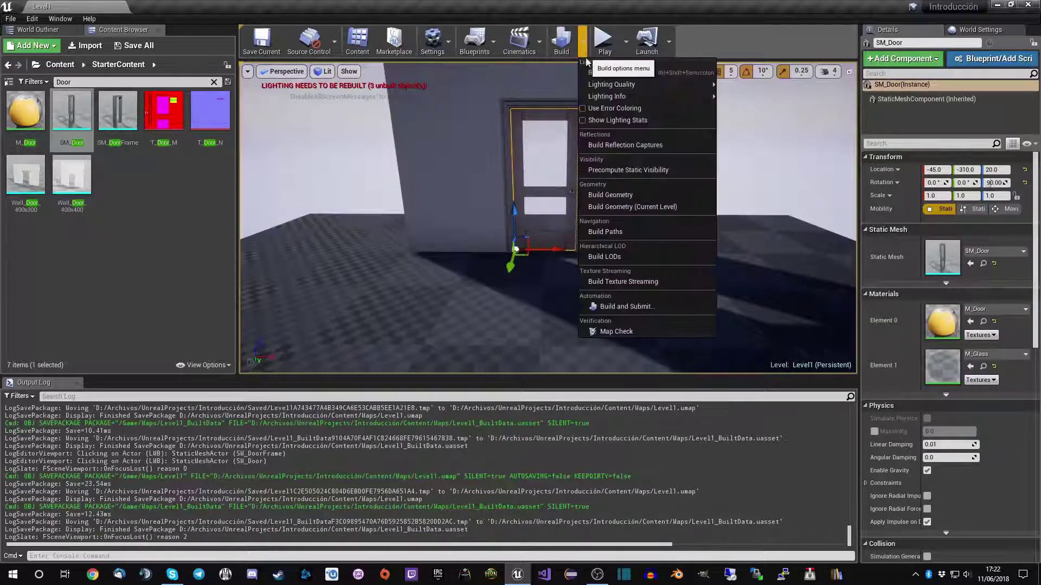
pyautogui.click(658, 74)
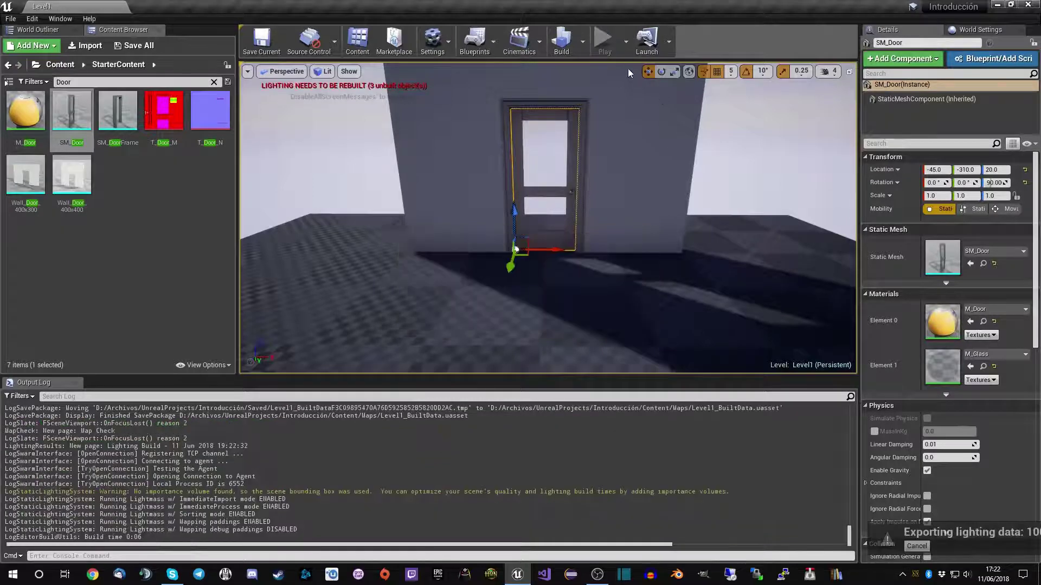
pyautogui.click(584, 45)
pyautogui.moveTo(613, 85)
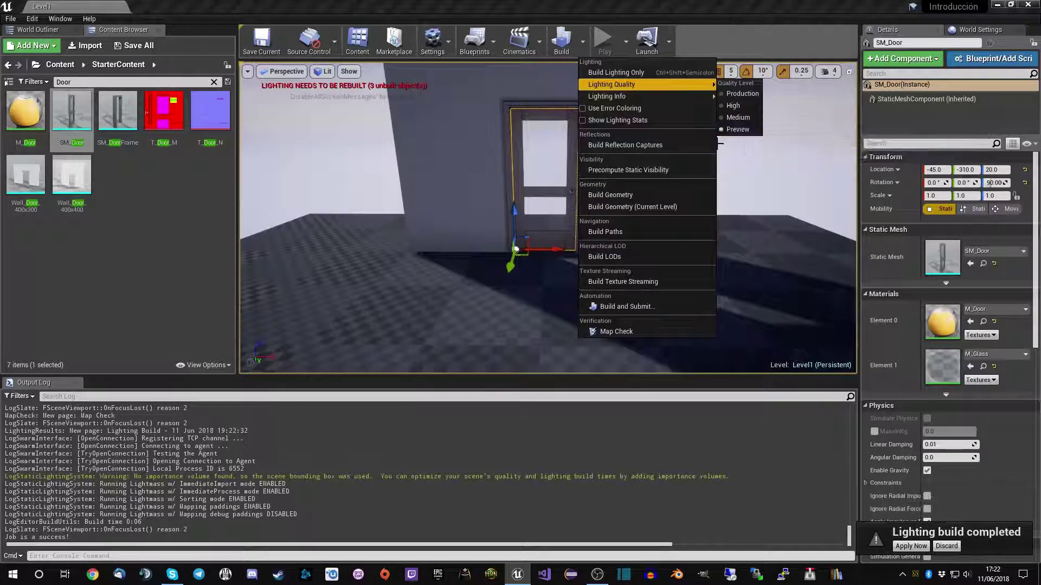
pyautogui.click(750, 210)
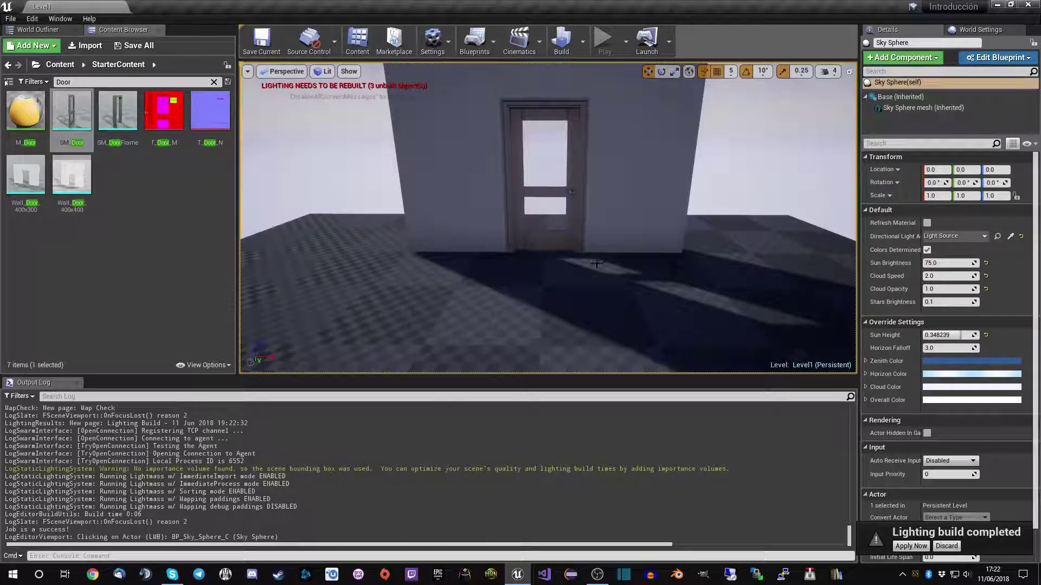
pyautogui.press('Escape')
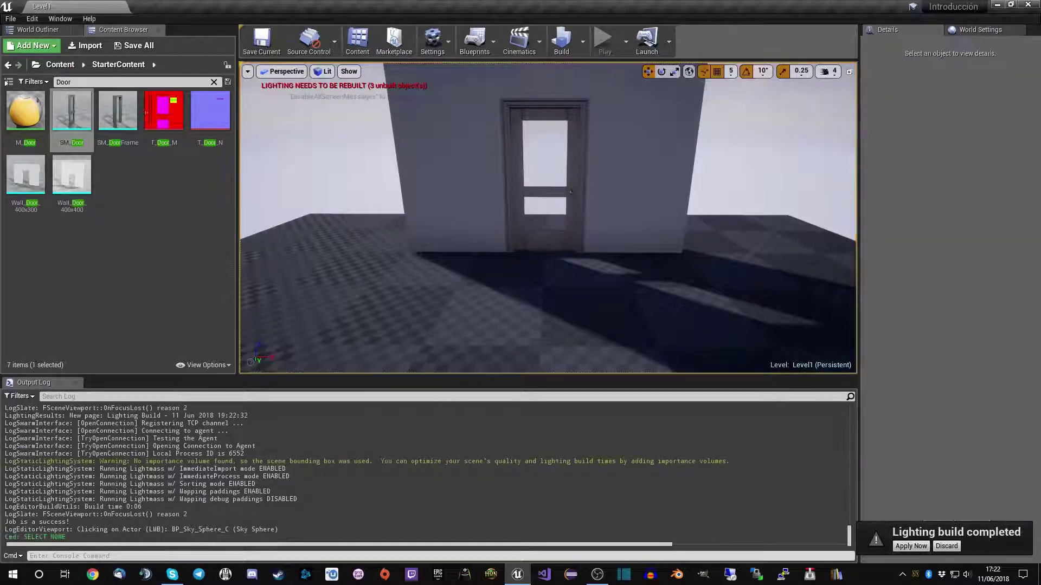
pyautogui.click(267, 43)
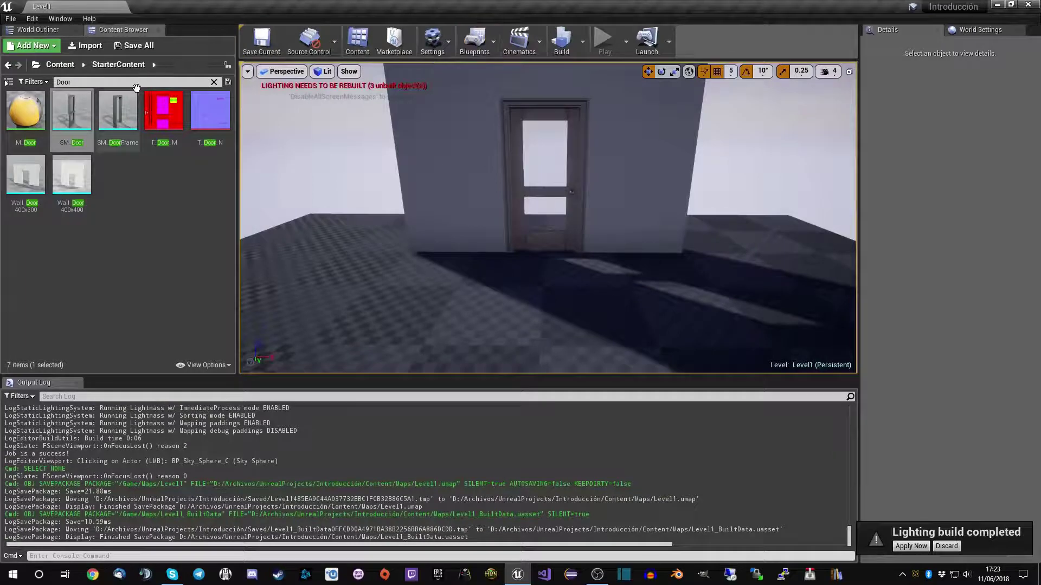
# Step: Clear the 'Door' search and start a Play session of the level
pyautogui.click(214, 83)
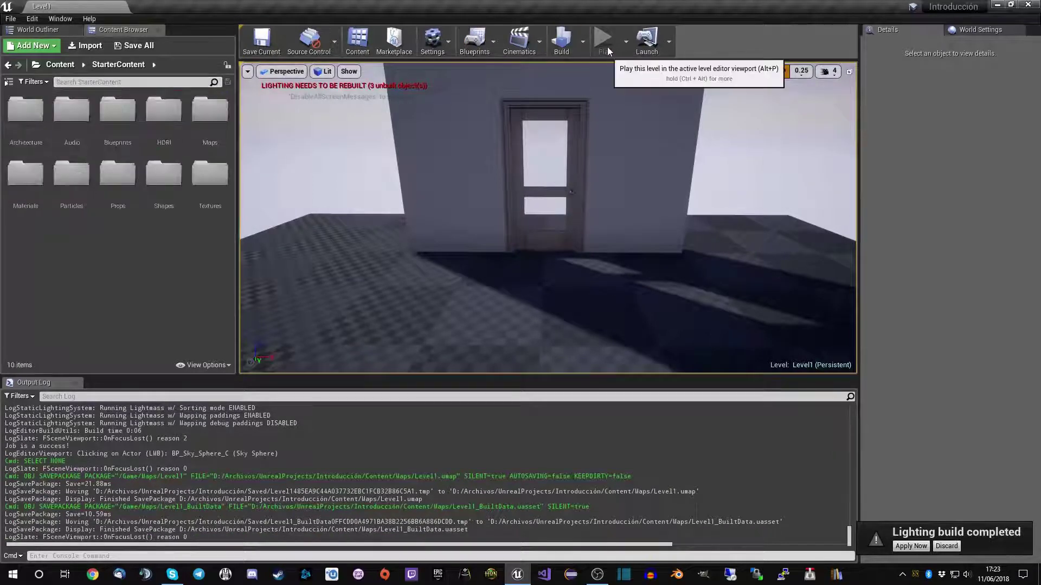
pyautogui.moveTo(626, 149); pyautogui.dragTo(508, 259, button='right')
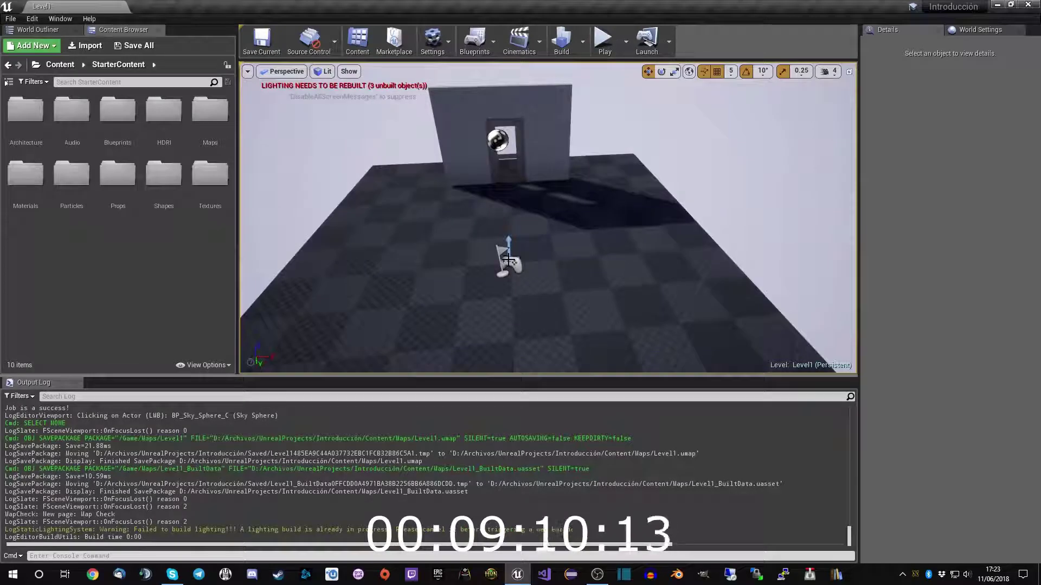
pyautogui.click(604, 39)
pyautogui.click(577, 242)
# Step: Walk along the wall and around the doorway, then stop play with Esc
pyautogui.press('w')
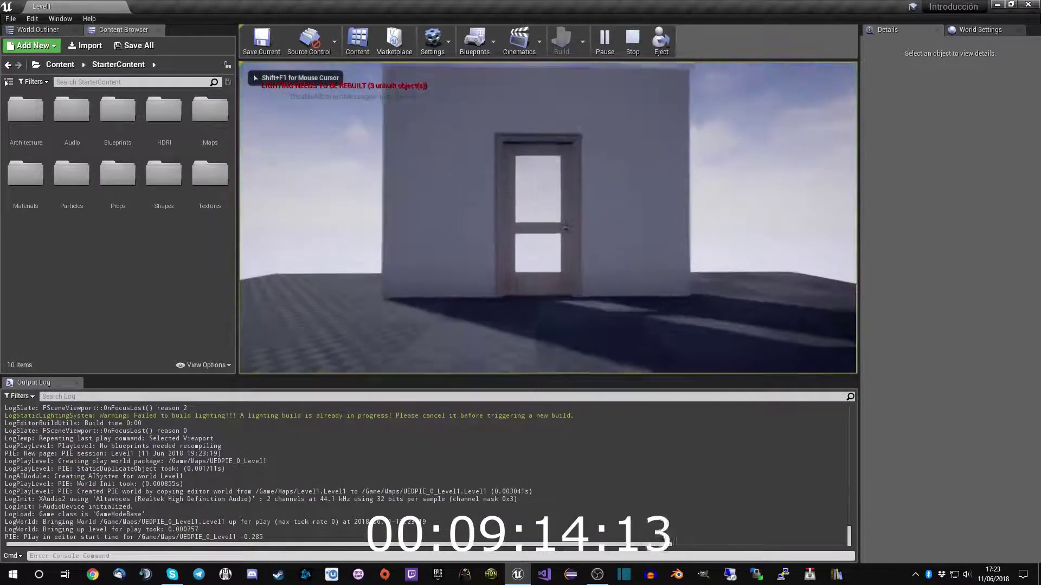
pyautogui.press('w')
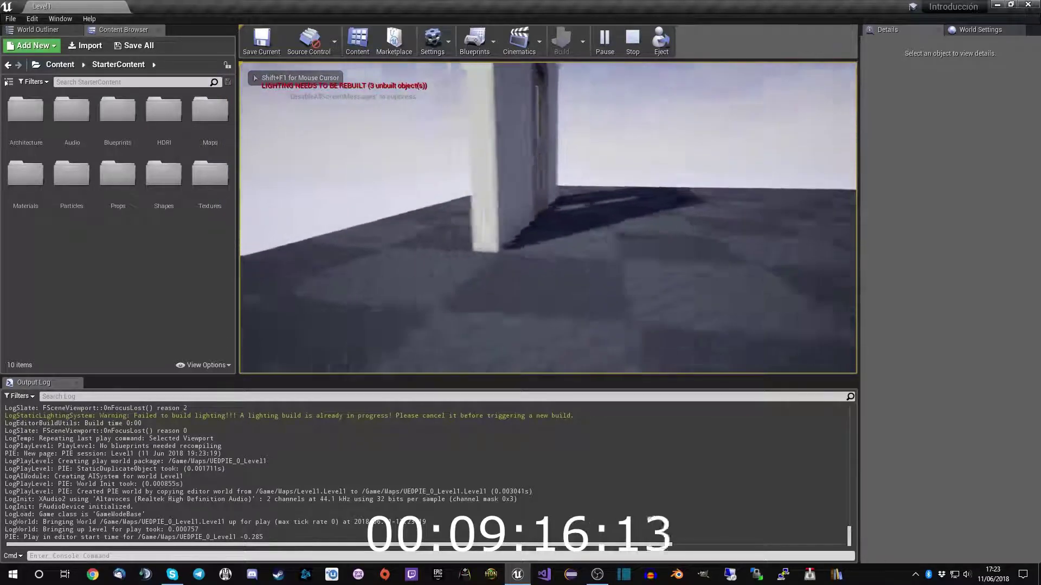
pyautogui.press('w')
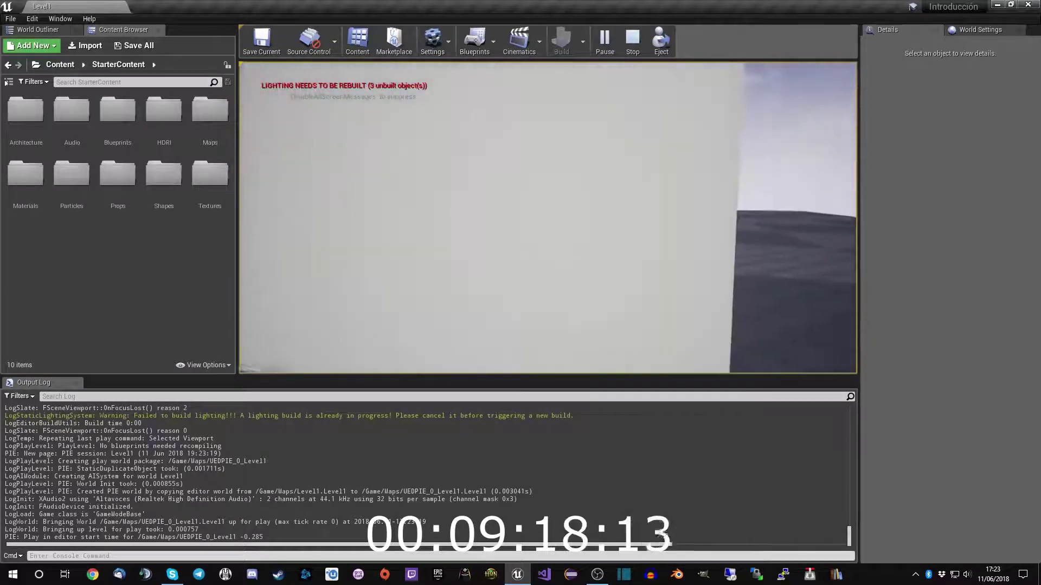
pyautogui.press('w')
pyautogui.press('s')
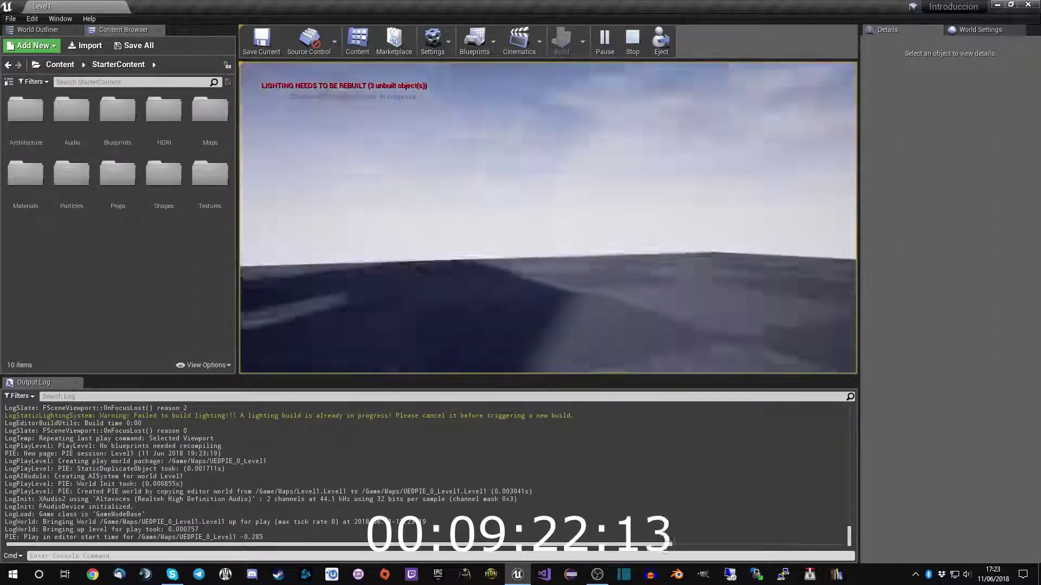
pyautogui.press('w')
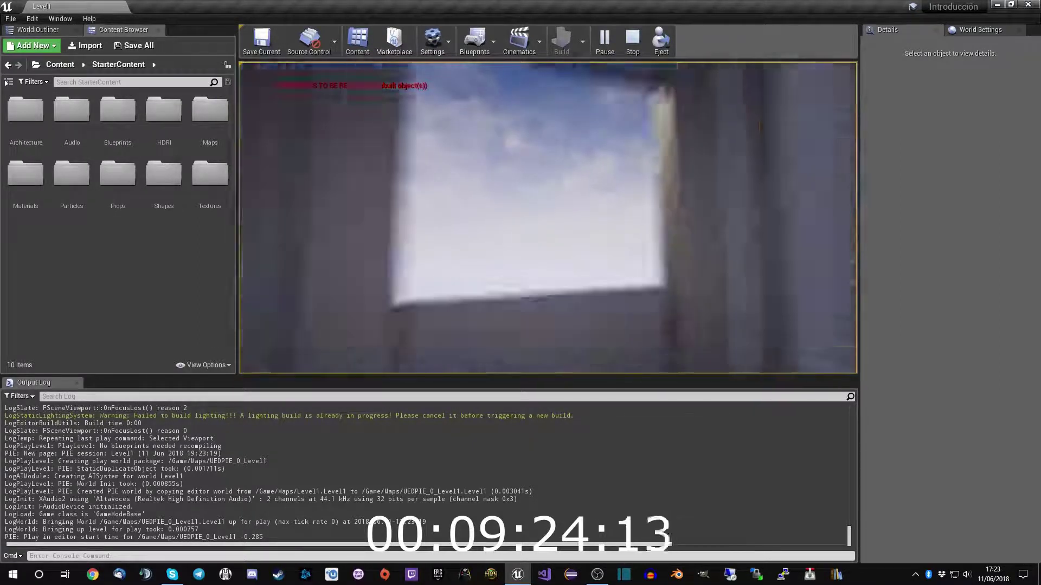
pyautogui.press('s')
pyautogui.press('w')
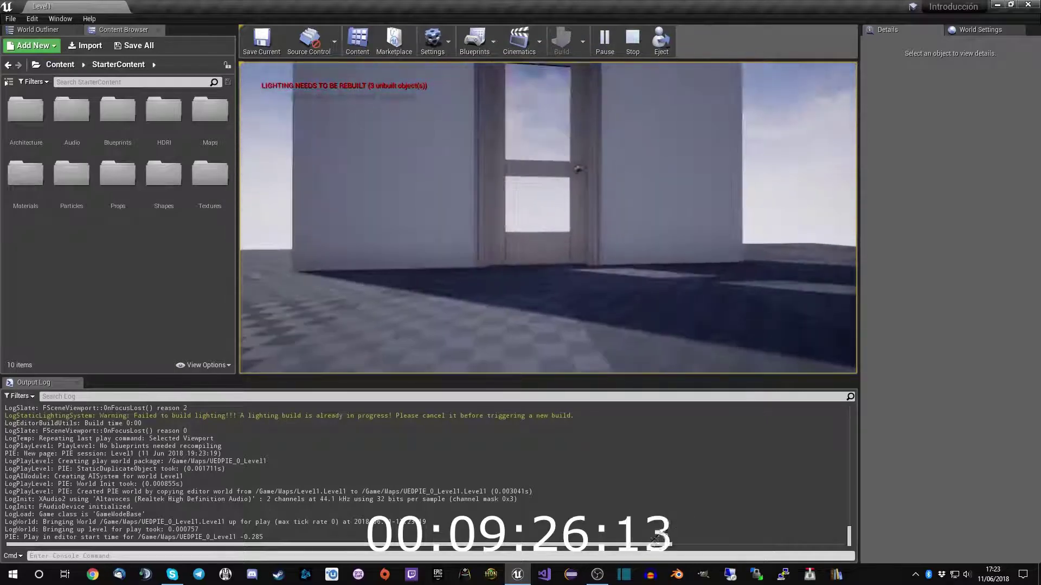
pyautogui.press('s')
pyautogui.press('Escape')
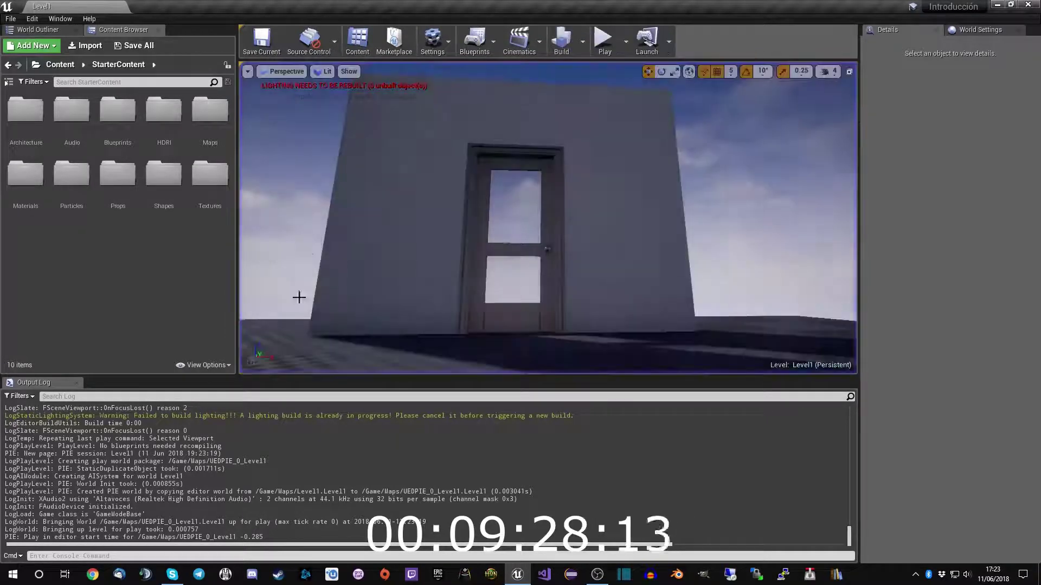
pyautogui.moveTo(536, 253); pyautogui.dragTo(598, 241, button='right')
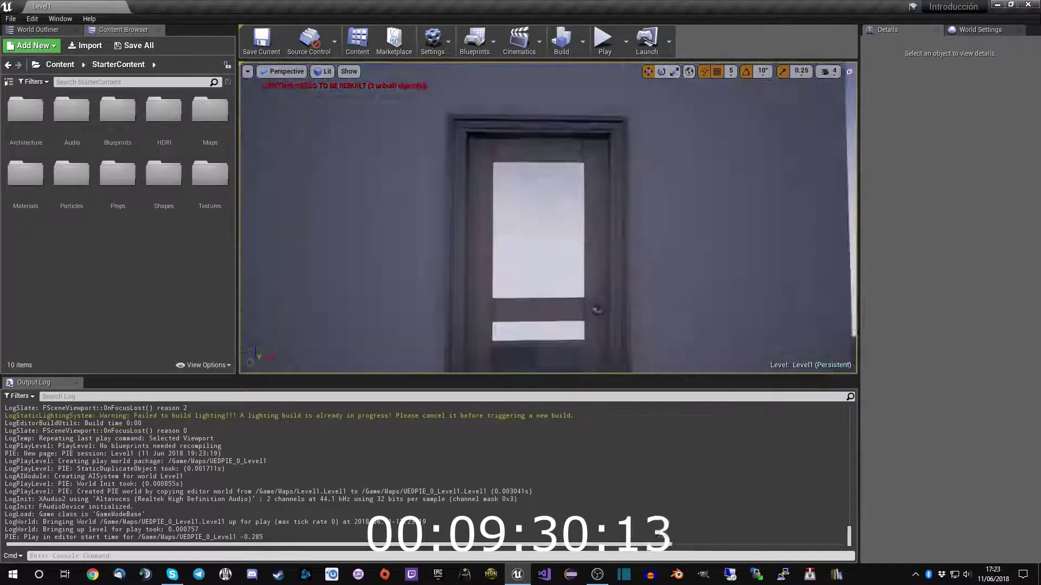
# Step: Open SM_Door in the mesh editor and add a Box Simplified Collision
pyautogui.rightClick(600, 241)
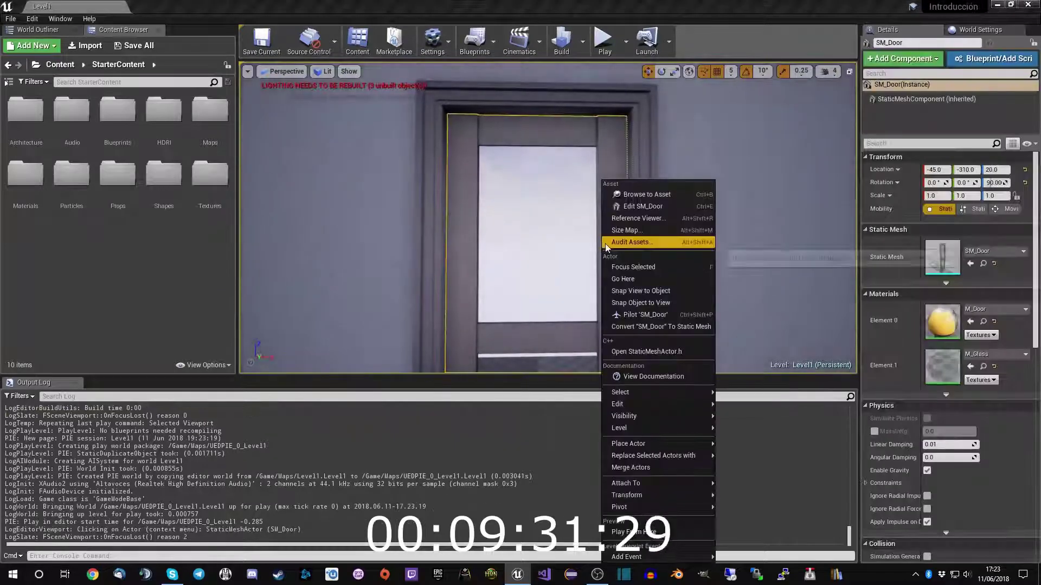
pyautogui.click(668, 208)
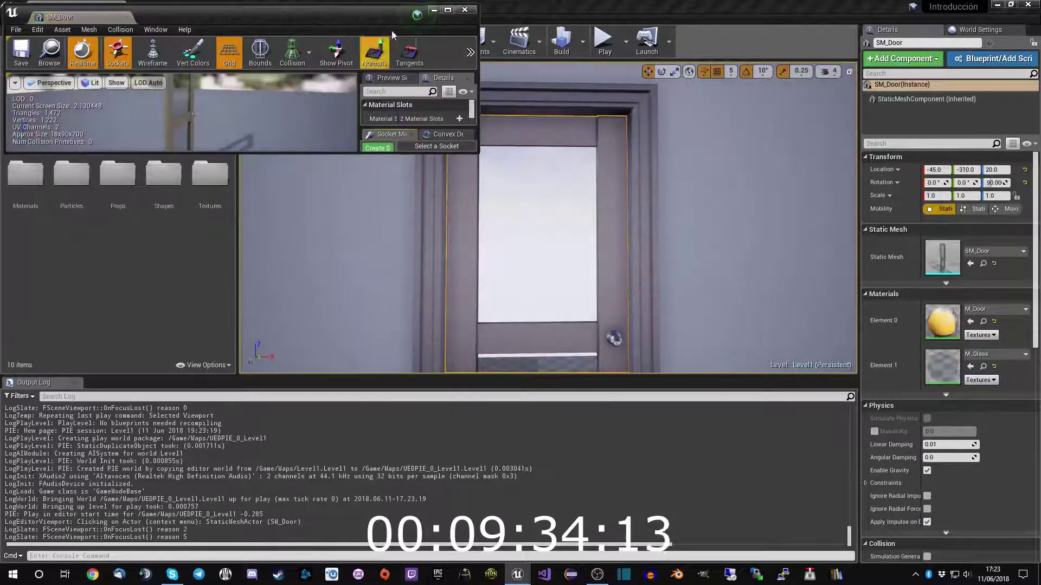
pyautogui.click(452, 10)
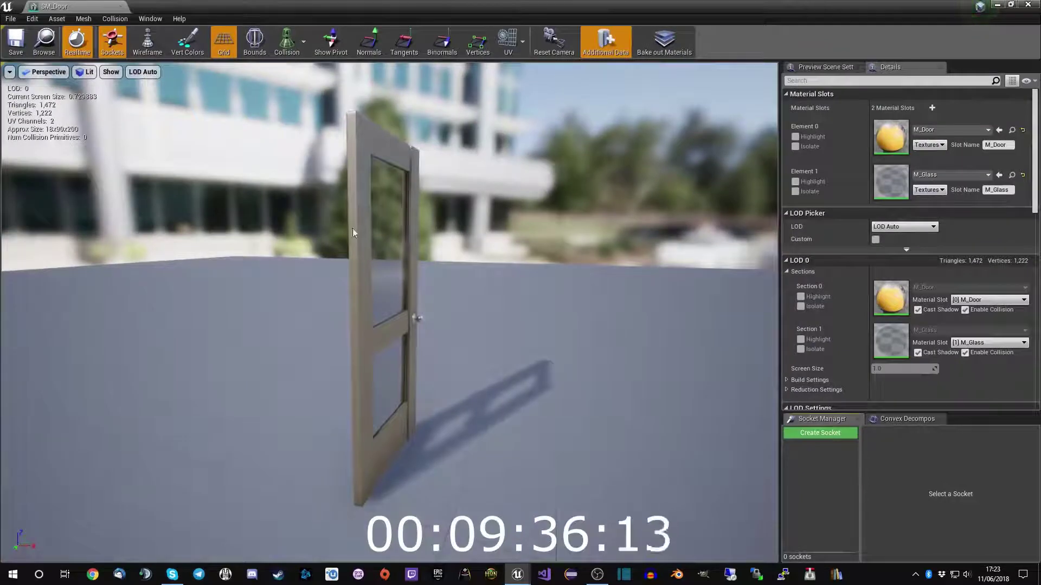
pyautogui.click(116, 19)
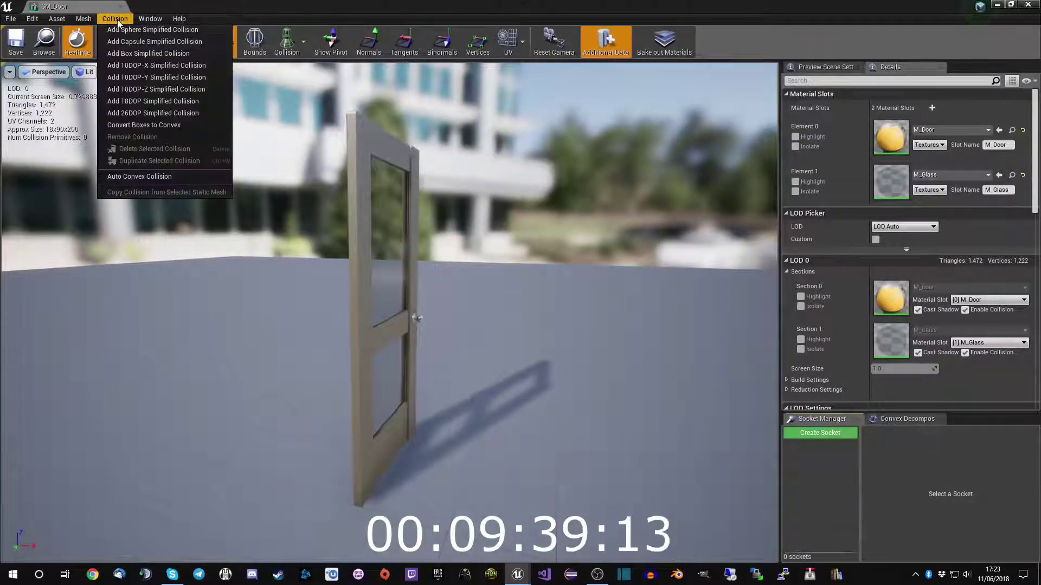
pyautogui.click(132, 57)
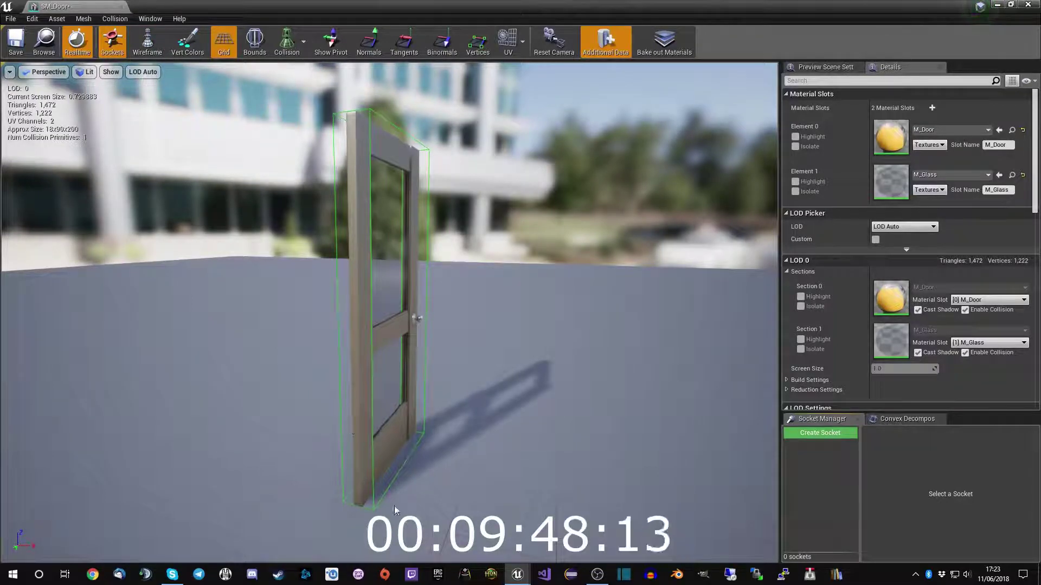
# Step: Check the collision display options, save the SM_Door mesh and close its editor
pyautogui.click(304, 49)
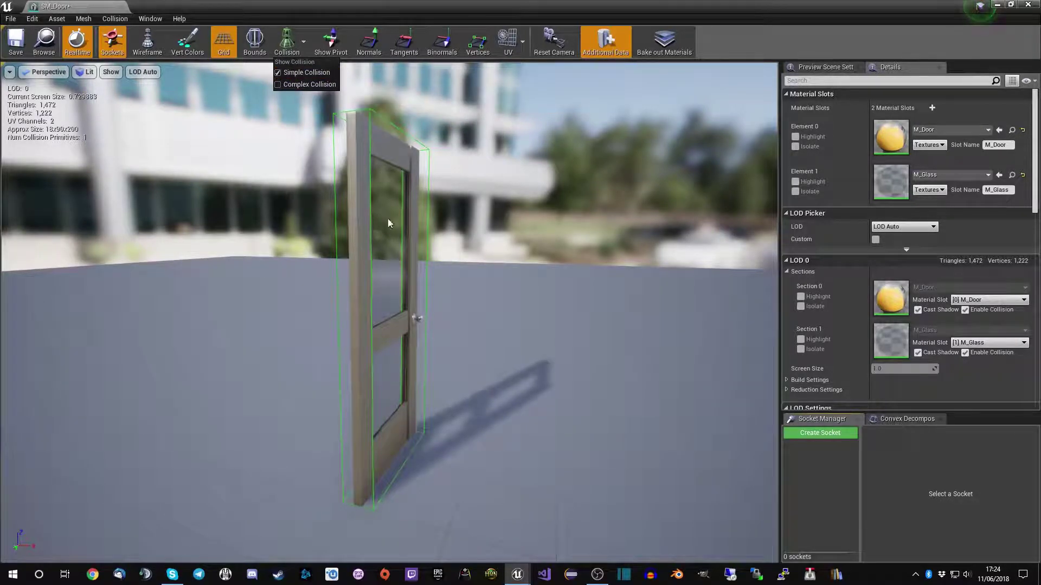
pyautogui.click(287, 43)
pyautogui.click(15, 50)
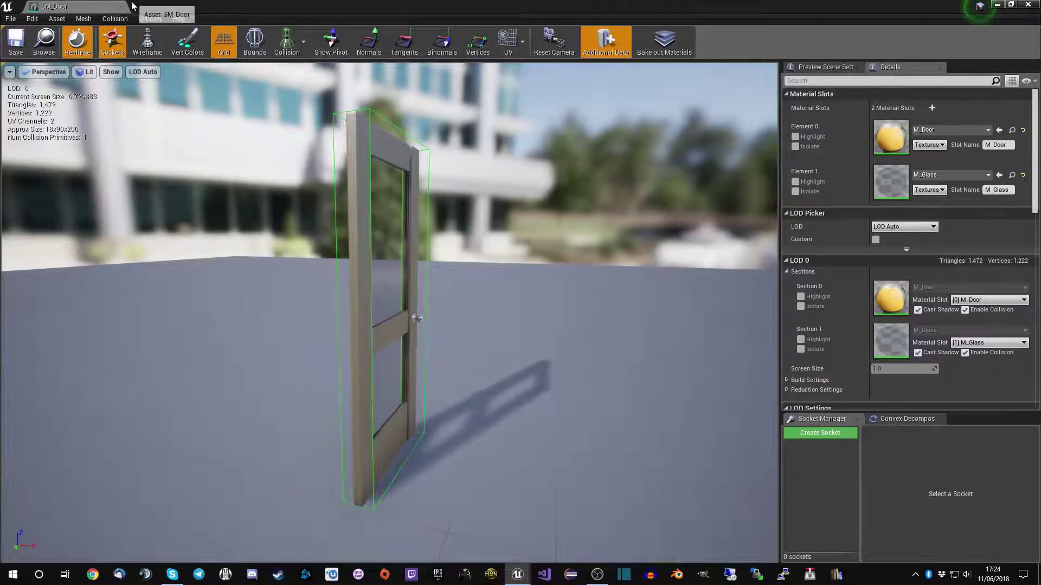
pyautogui.click(124, 6)
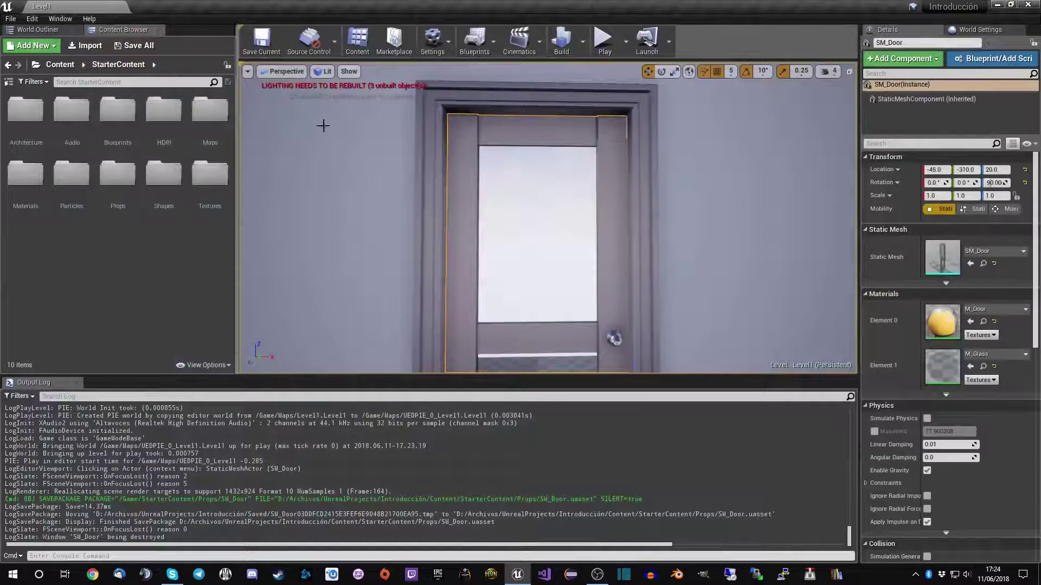
# Step: Start Play again and walk toward the door to test its collision
pyautogui.click(601, 40)
pyautogui.press('w')
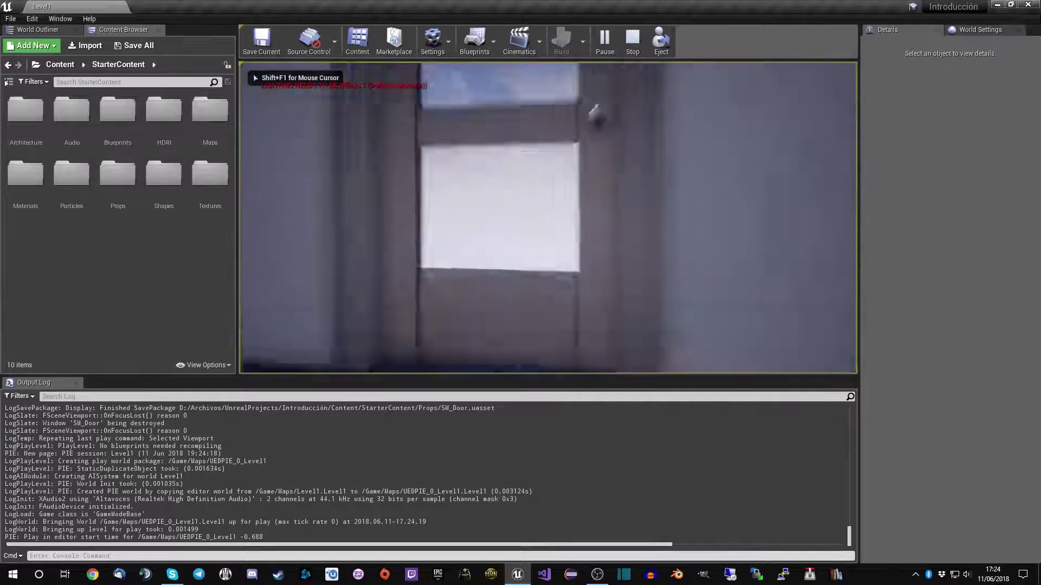
pyautogui.press('w')
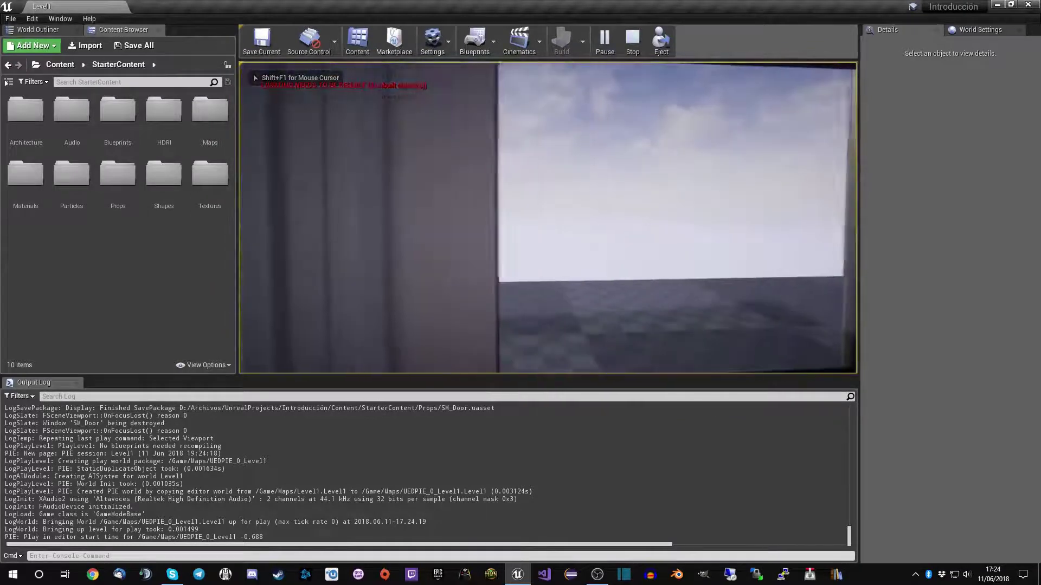